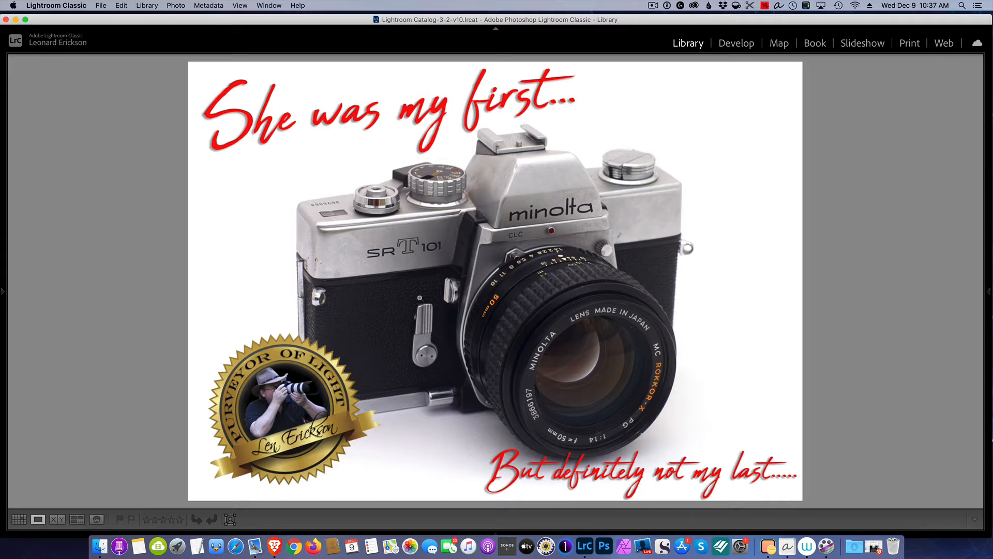
Step: Start exporting the camera photo with the For Email preset, and cancel the message without sending it
mouse_move(2, 325)
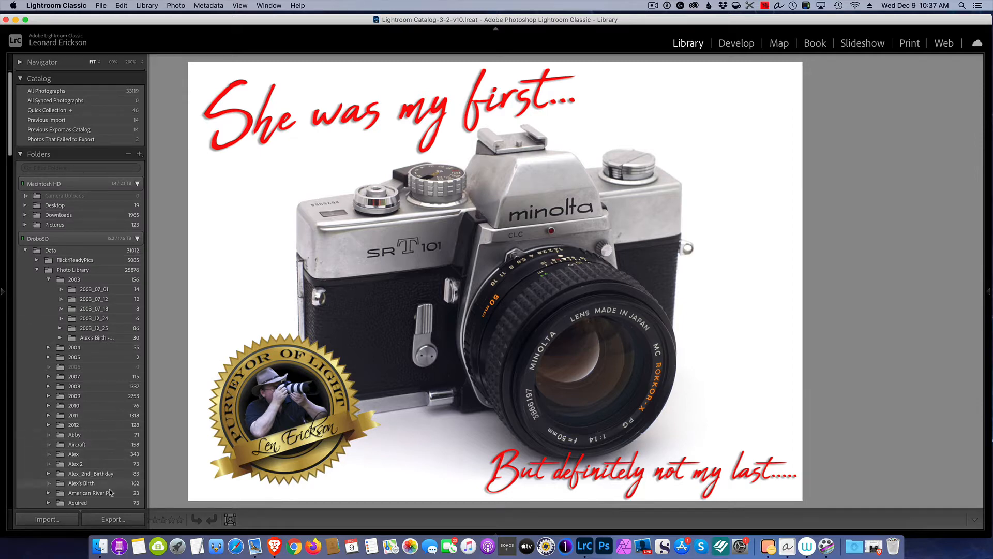
left_click(113, 519)
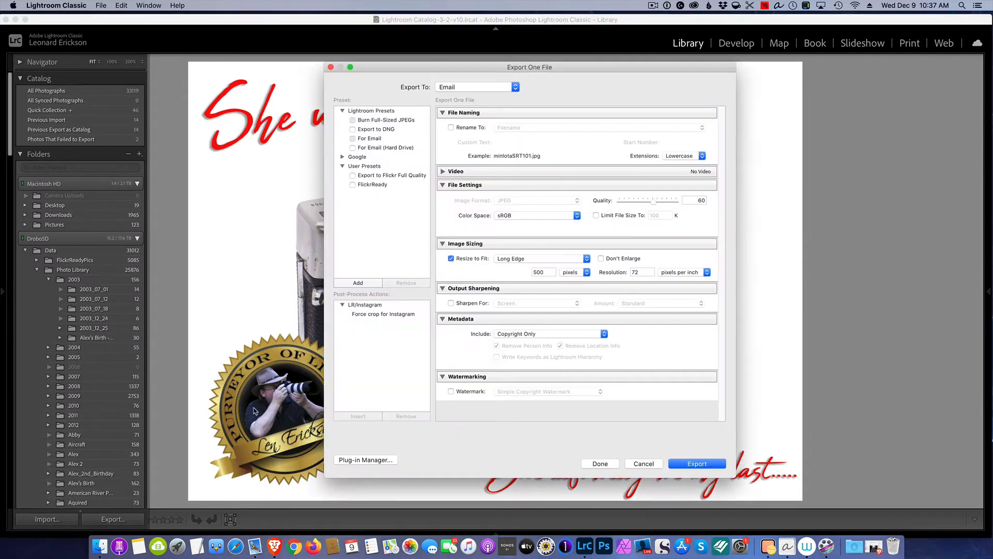
left_click(381, 141)
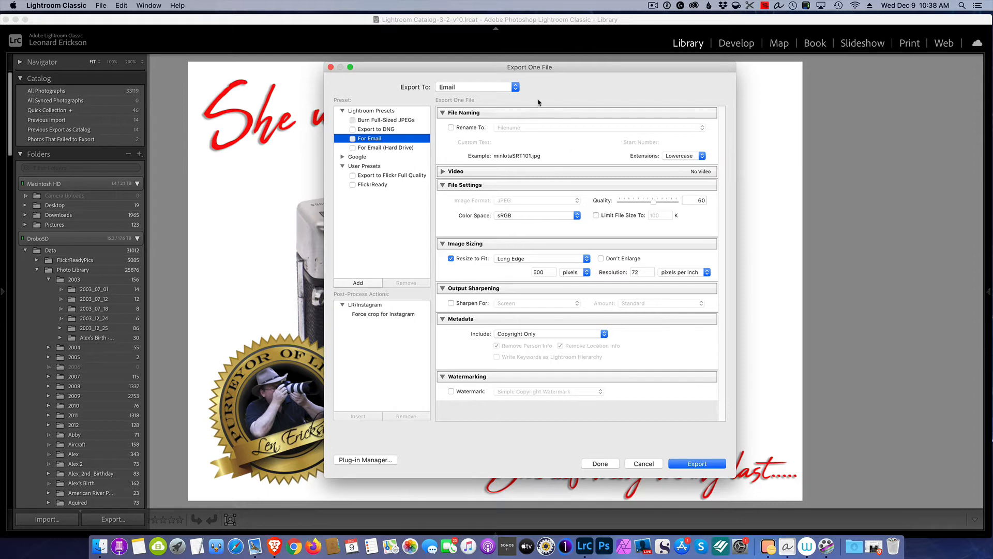
left_click(708, 464)
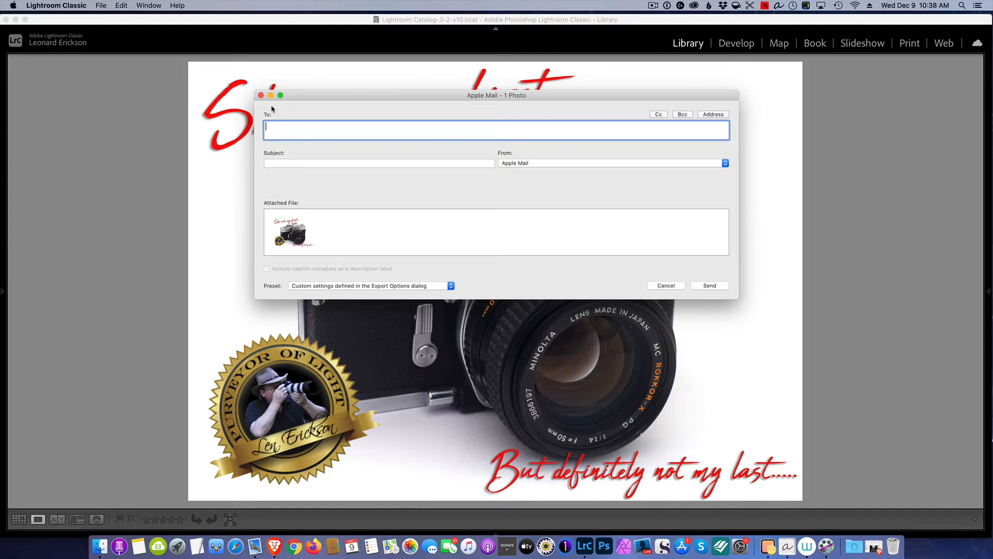
left_click(666, 287)
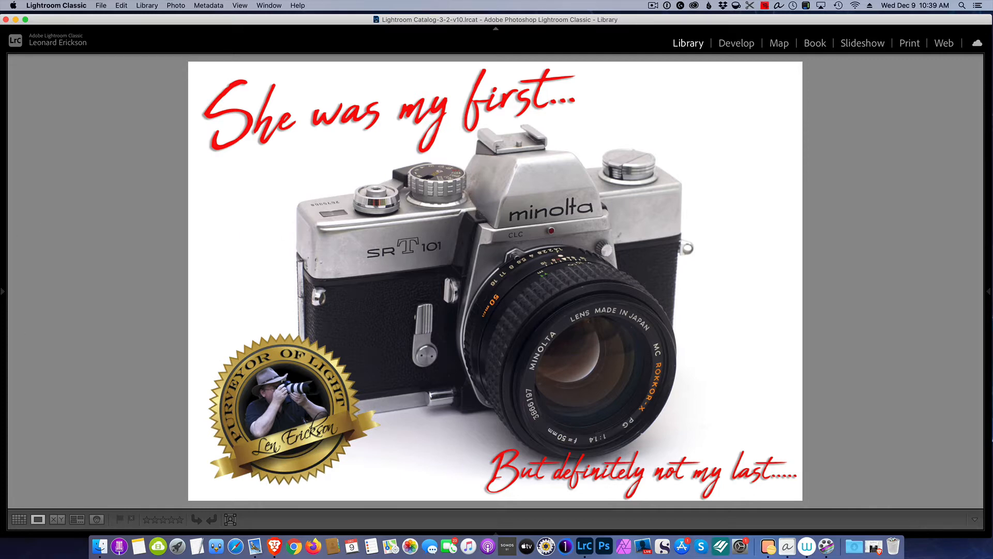
Step: Reopen the photo's export settings and load the FlickrReady user preset as the starting point
left_click(4, 293)
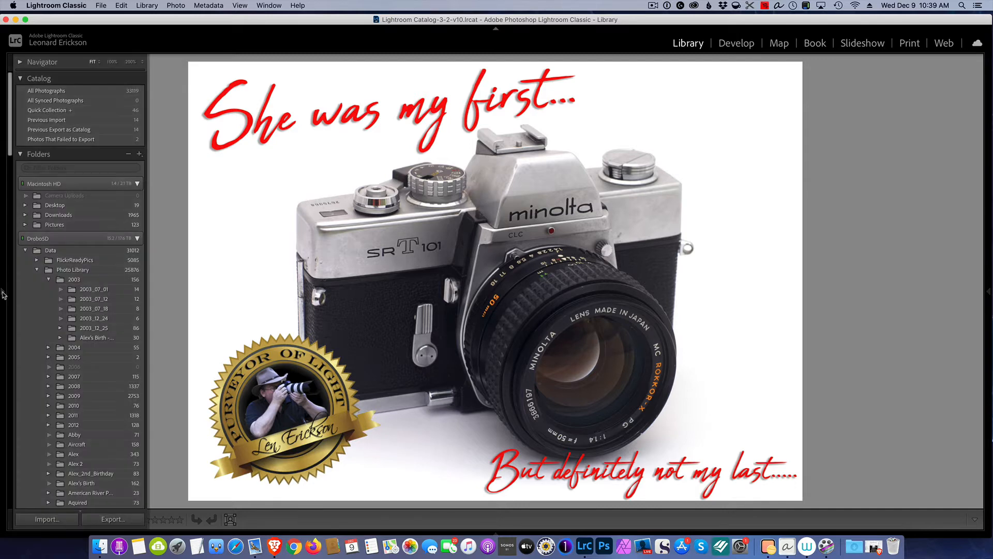
left_click(126, 518)
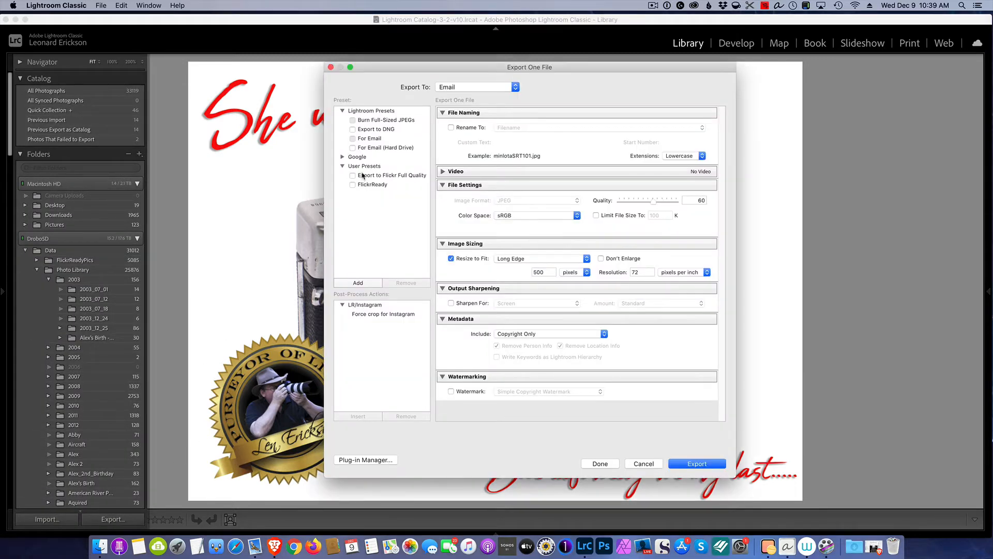
left_click(365, 166)
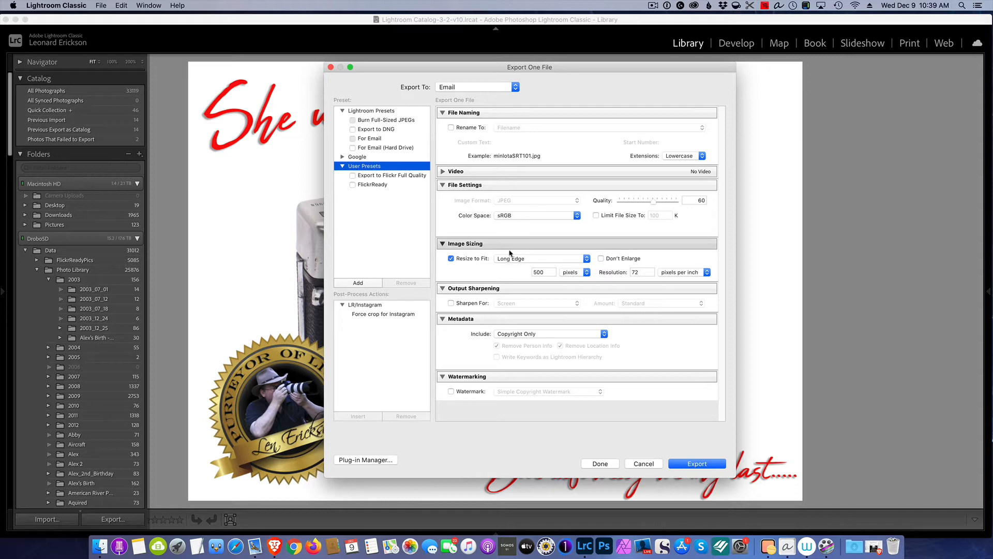
left_click(381, 185)
scroll(549, 245, "down", 5)
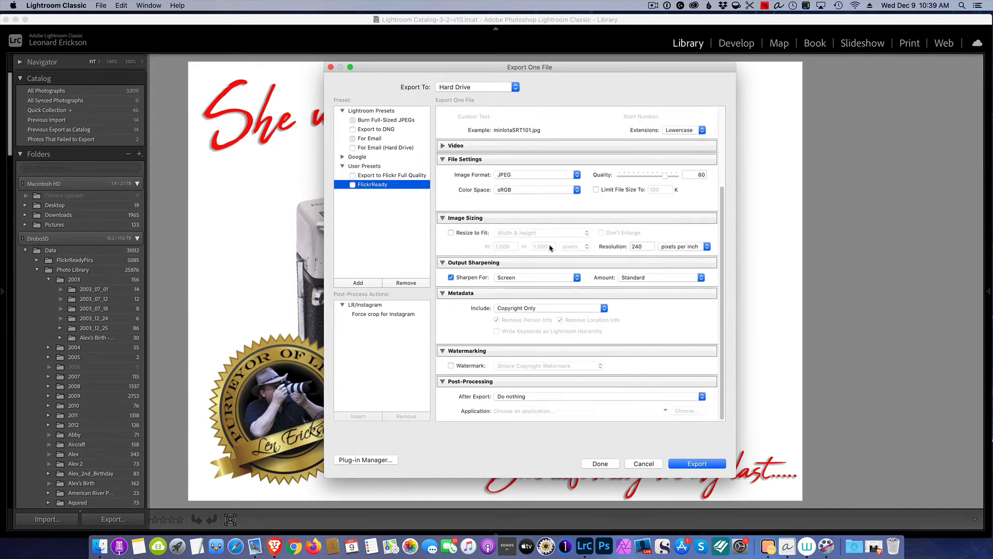
left_click(360, 166)
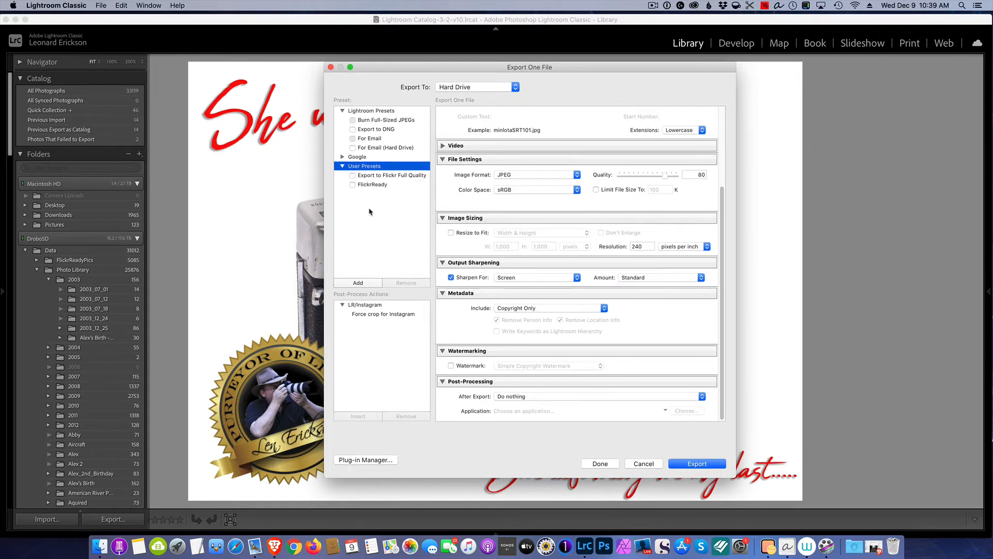
left_click(368, 187)
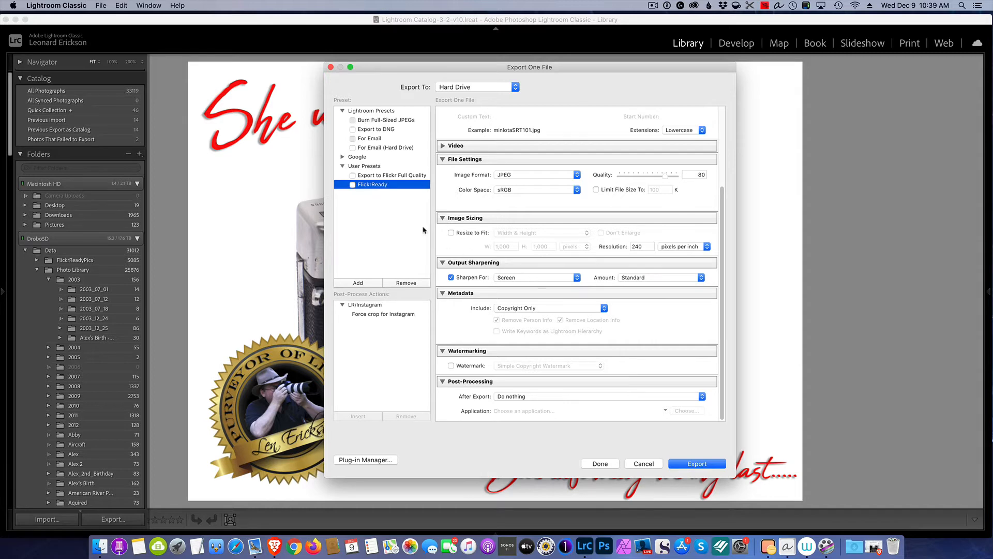
left_click(360, 167)
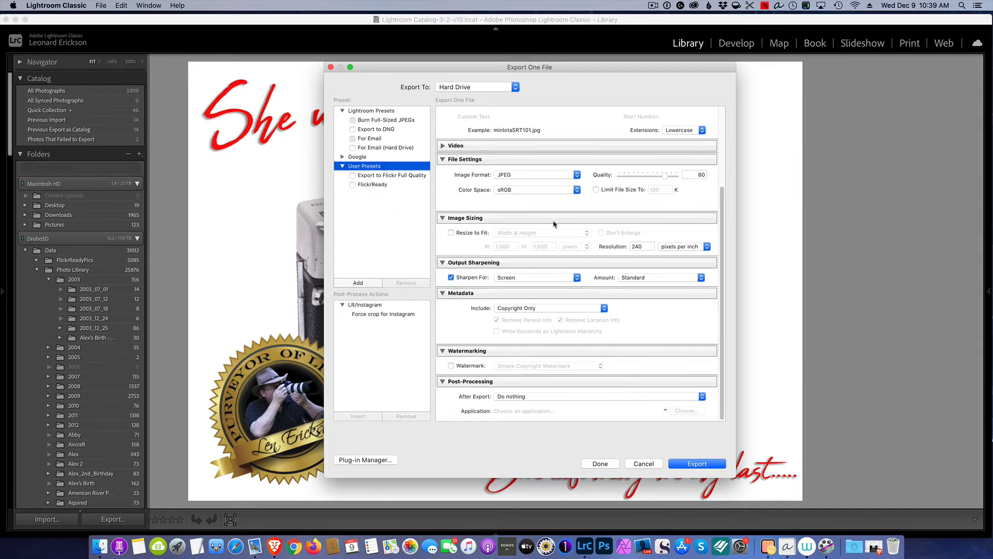
Step: Set the export location to the Pictures folder, in a subfolder named Exported Pics
scroll(523, 202, "up", 5)
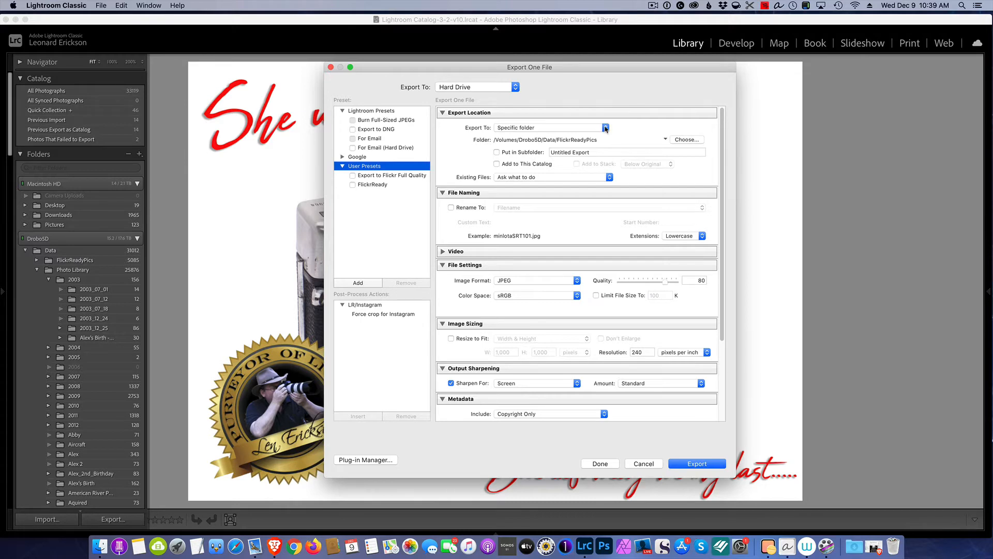
left_click(605, 129)
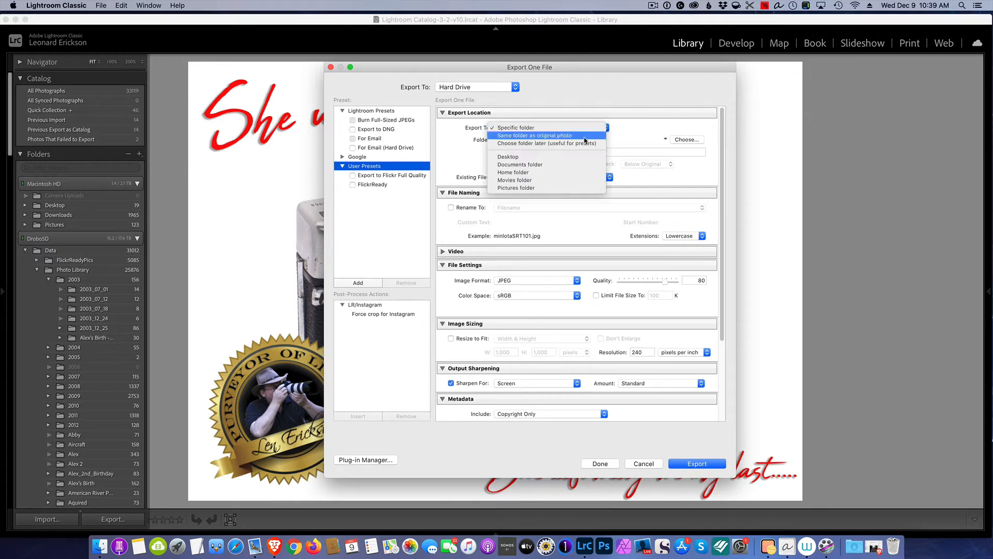
left_click(539, 188)
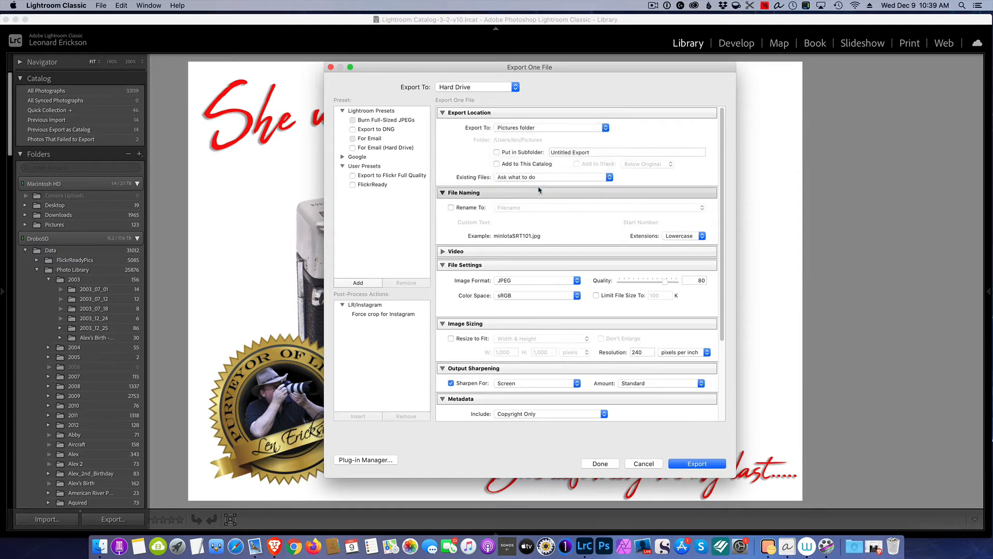
left_click(497, 153)
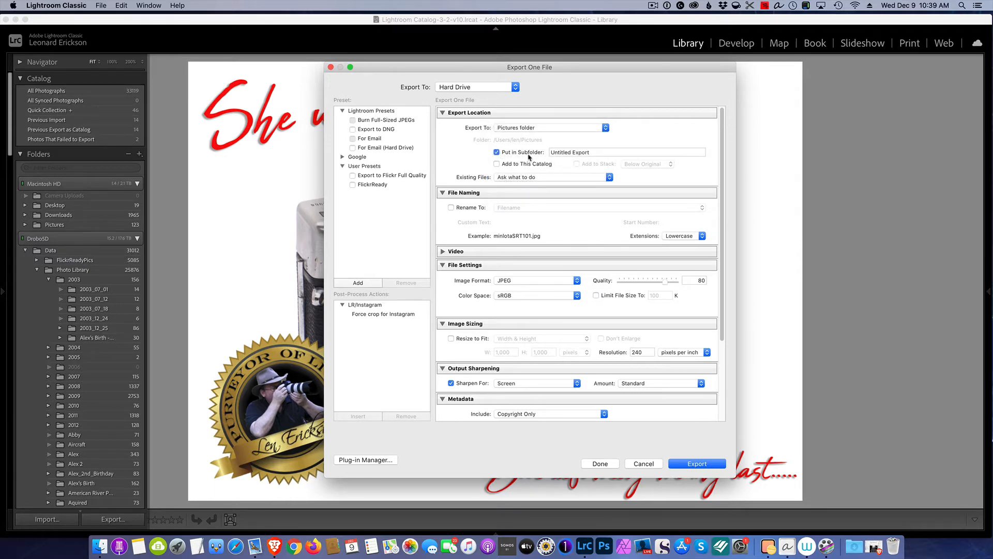
left_click(583, 152)
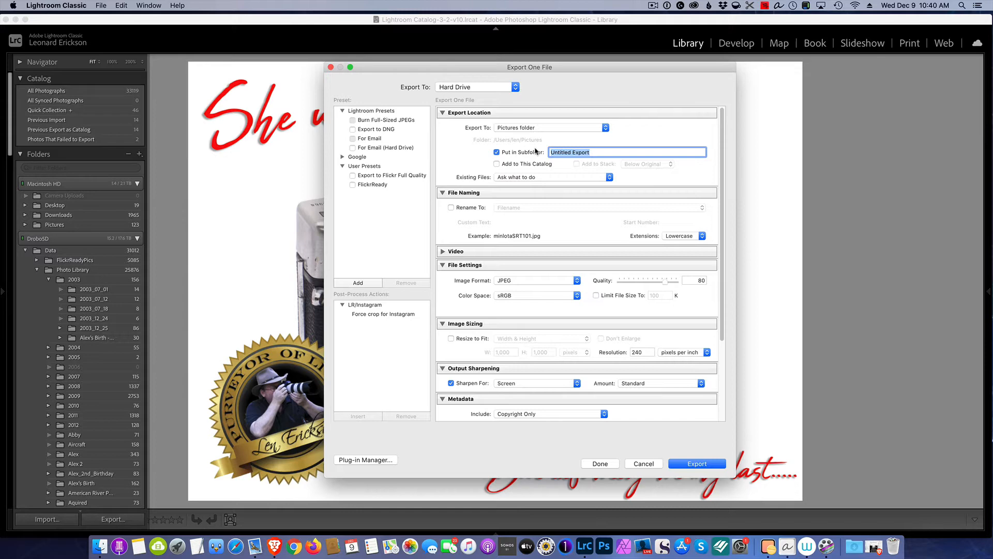
type("E")
type("xported")
type(" Piuc")
key("BackSpace")
key("BackSpace")
type("cs")
Step: Enable renaming of exported files with the Filename - Sequence template
left_click(451, 207)
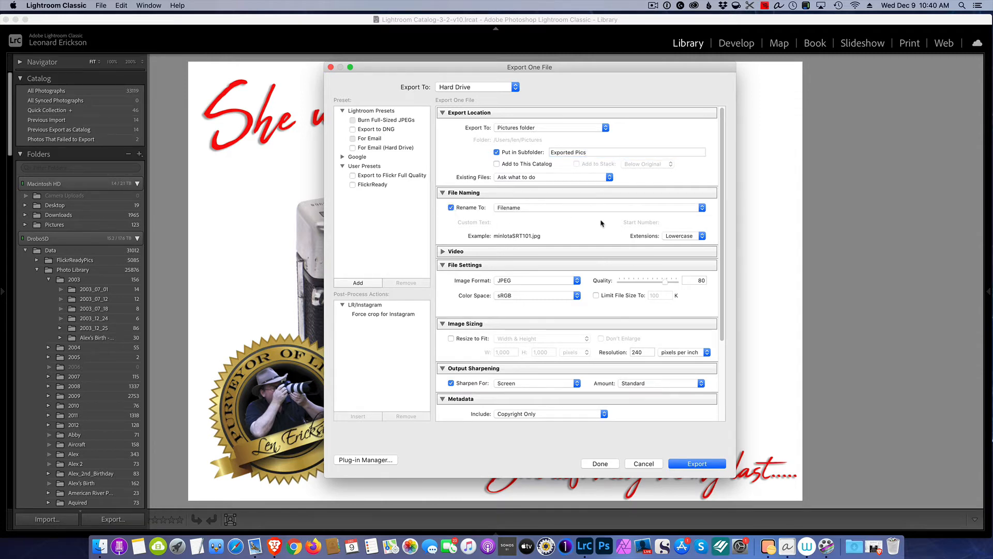
left_click(686, 210)
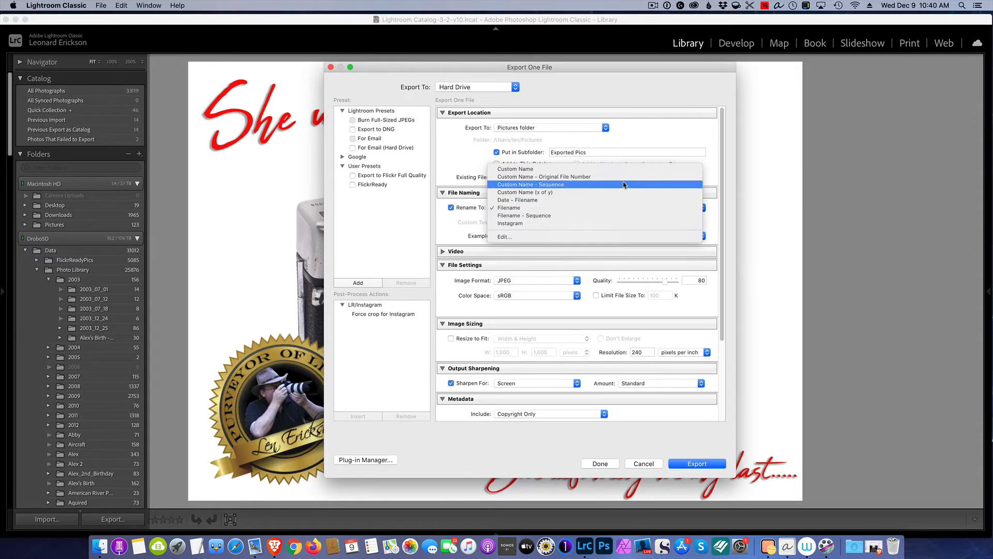
left_click(530, 218)
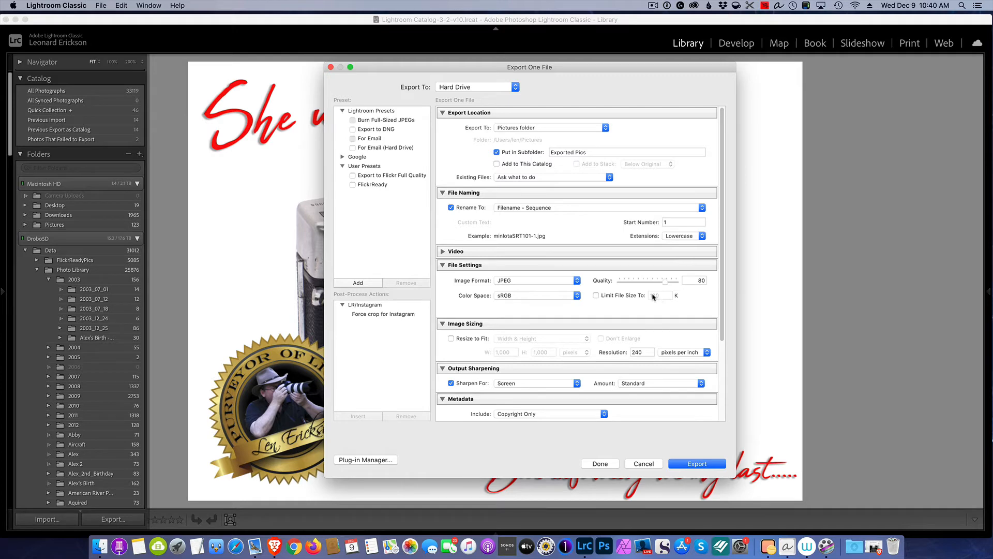
Step: Enable resizing of the exported image to fit a long edge of 800 pixels
left_click(451, 338)
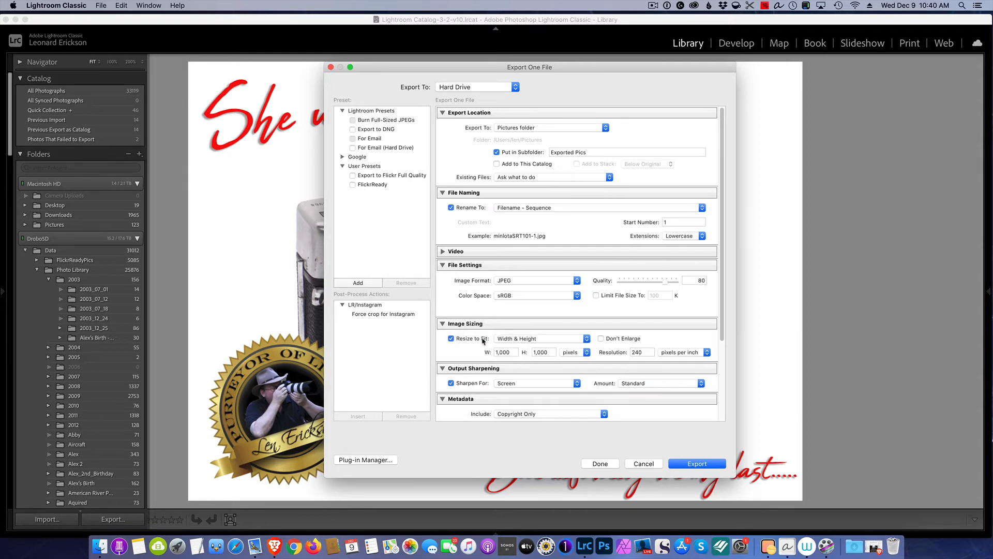
left_click(587, 339)
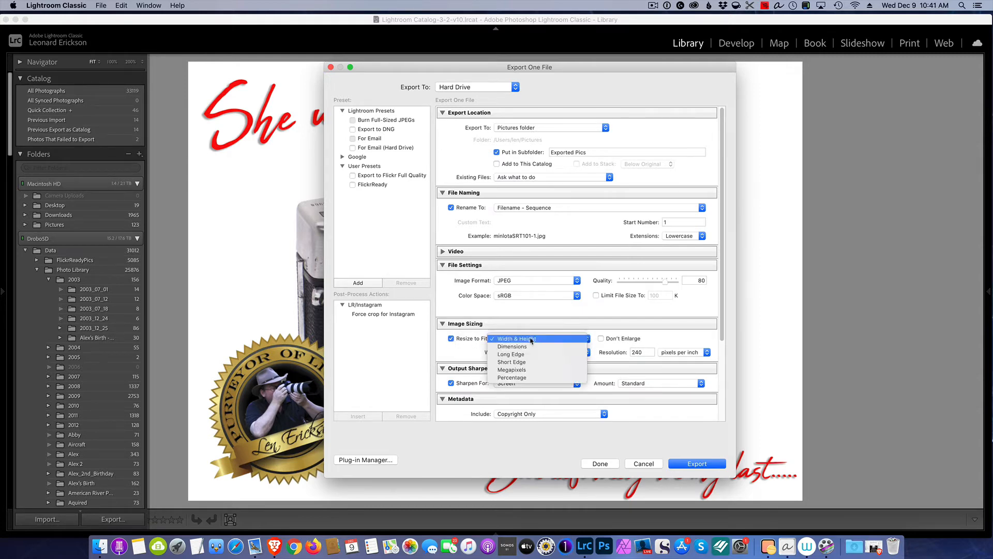
left_click(521, 354)
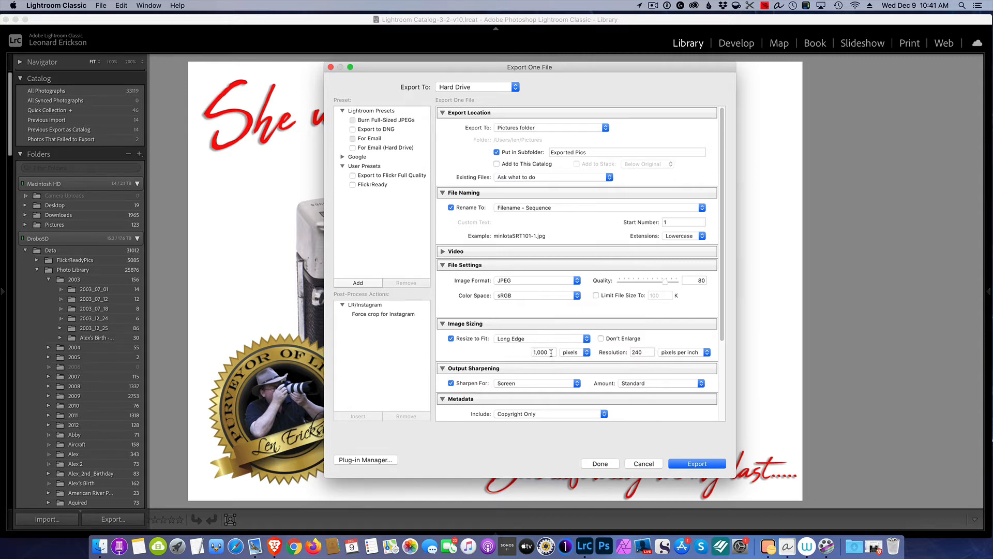
double_click(543, 354)
type("800")
Step: Review the choices for metadata included in the export, keeping Copyright Only
scroll(586, 401, "down", 5)
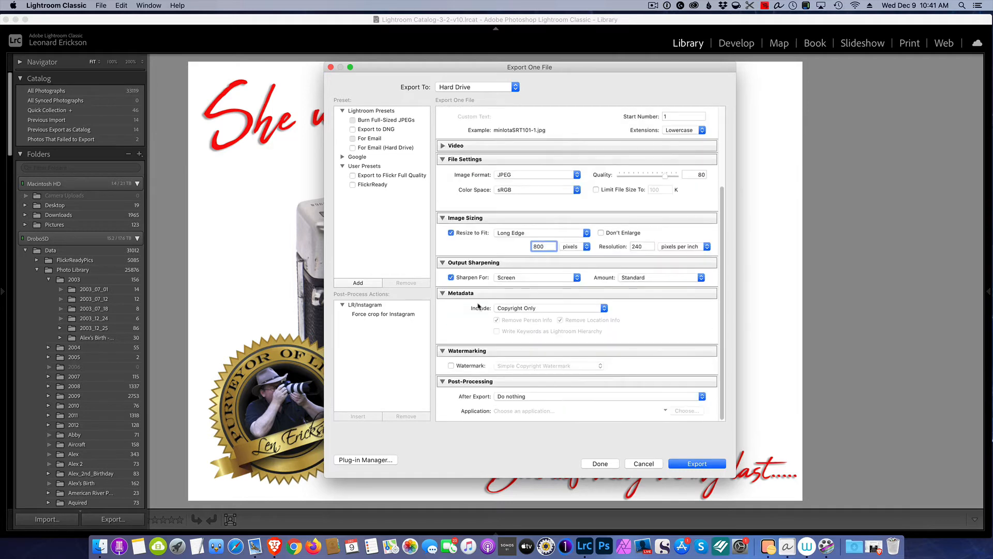
left_click(562, 313)
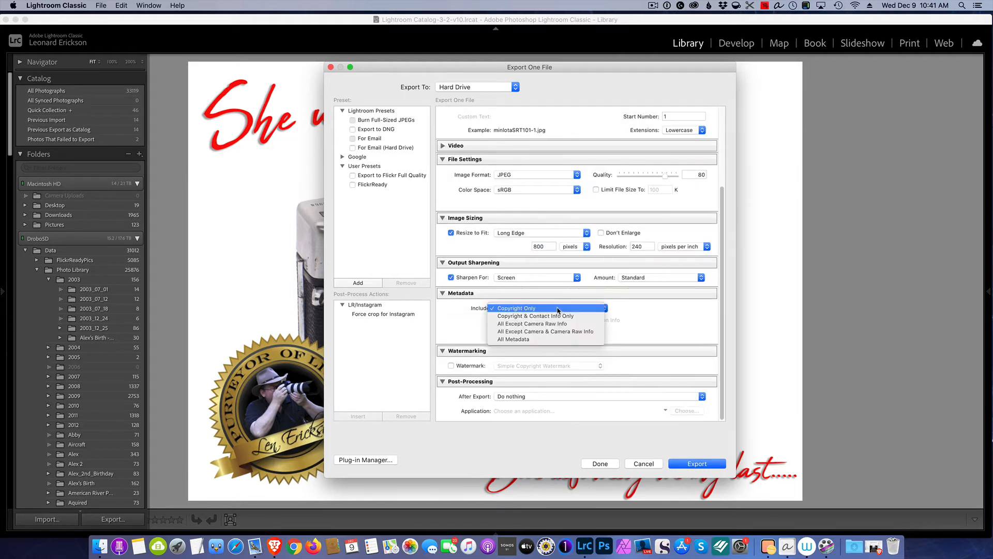
left_click(558, 309)
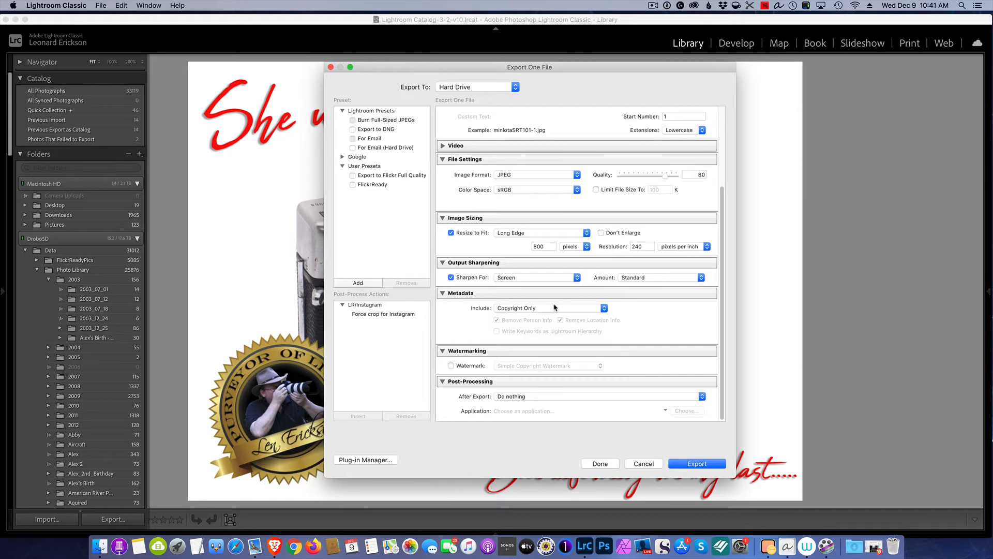
left_click(602, 309)
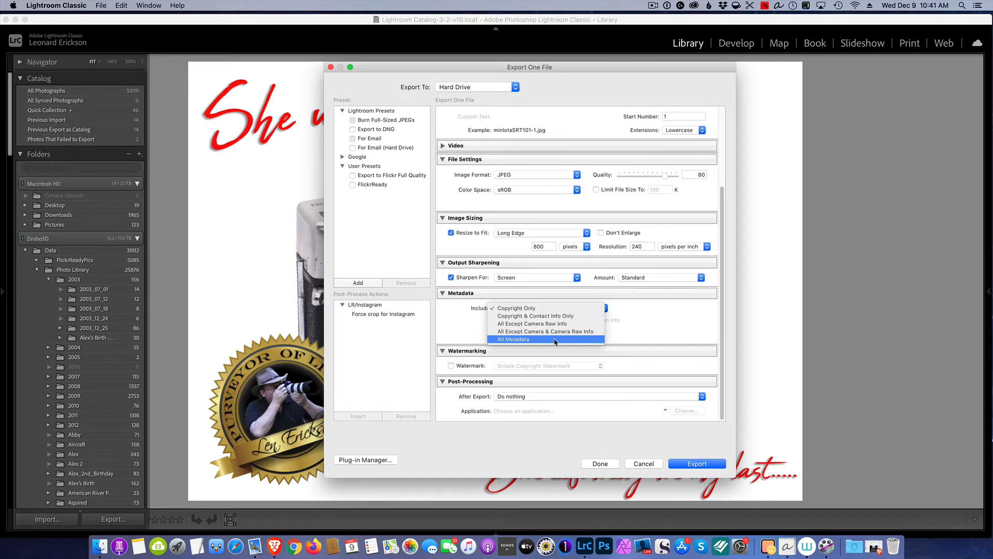
left_click(545, 310)
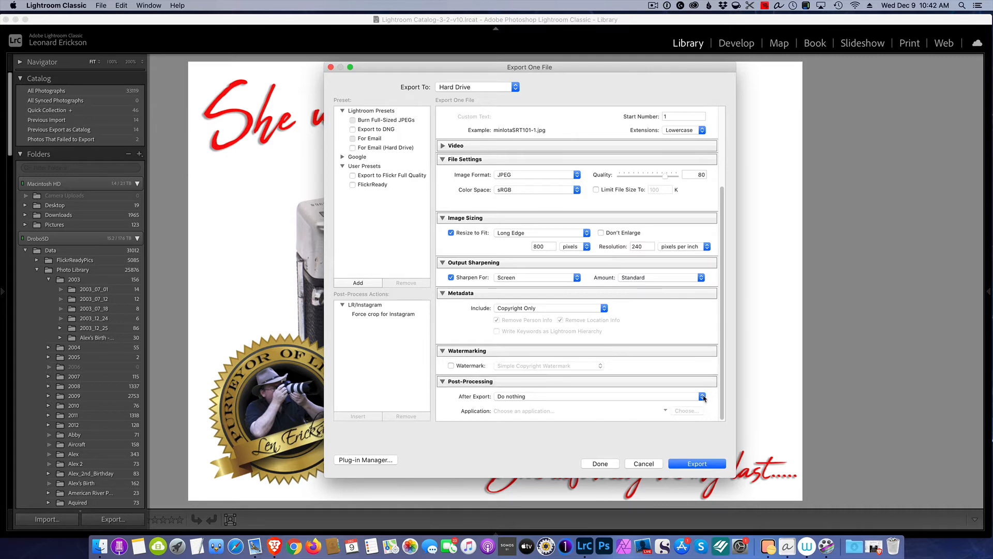
Step: From the after-export options, go to the Export Actions folder, view its contents, and return to the Lightroom folder
left_click(701, 396)
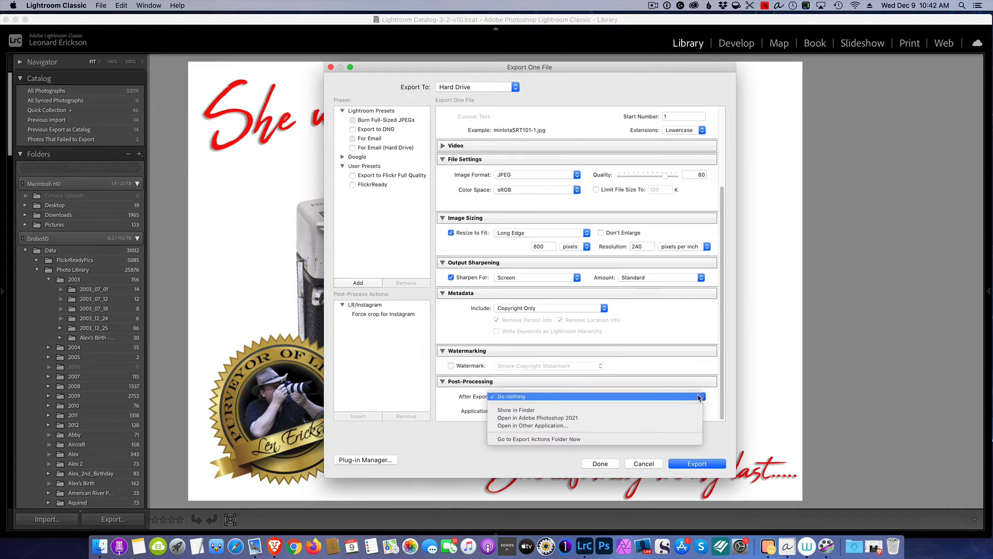
left_click(576, 439)
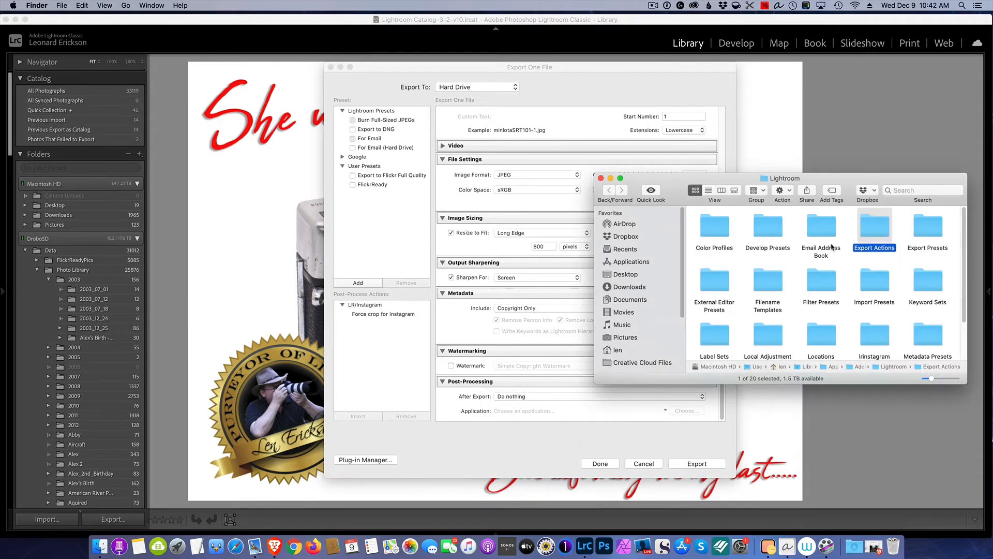
double_click(873, 231)
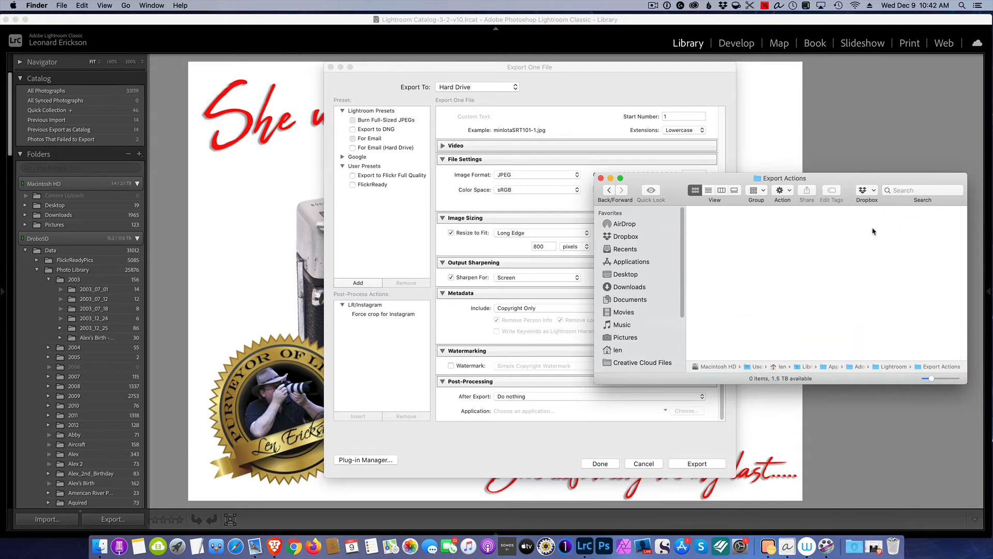
left_click(609, 190)
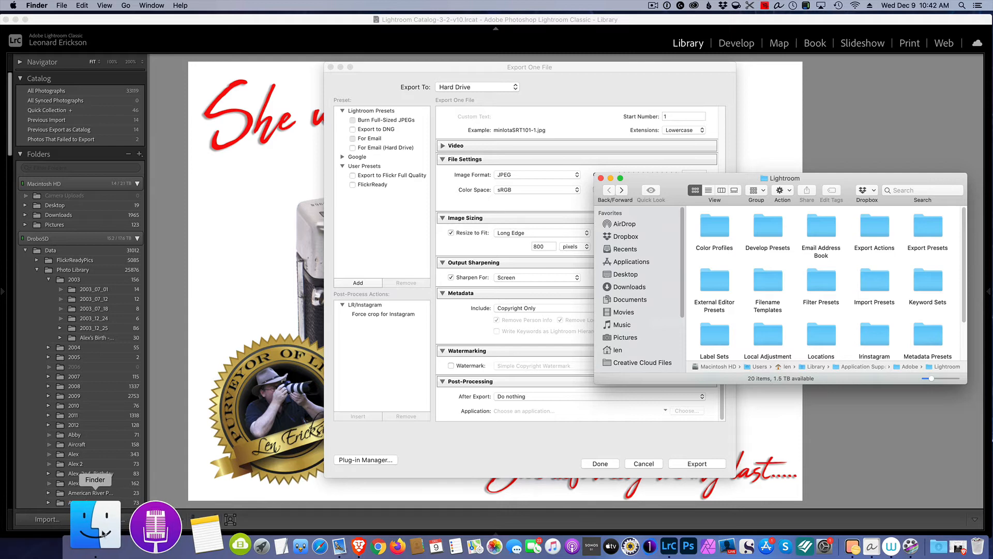
Step: Open a second Finder window alongside the one showing the Lightroom folder
right_click(103, 532)
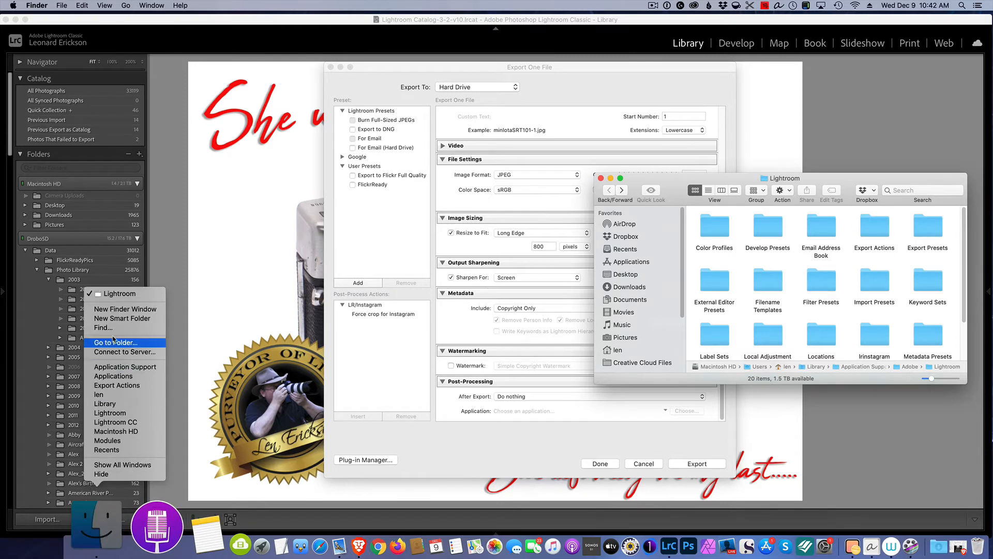
left_click(125, 309)
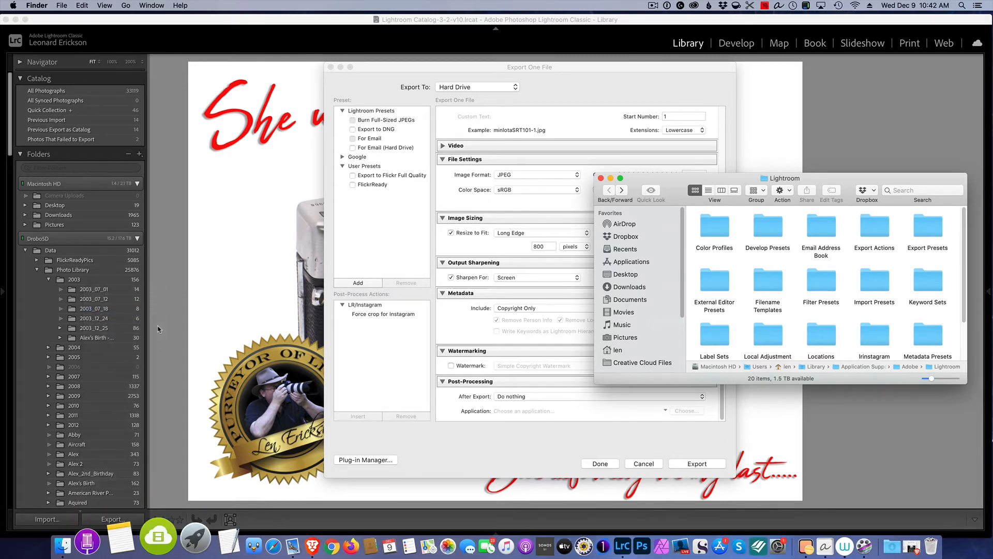
left_click(579, 175)
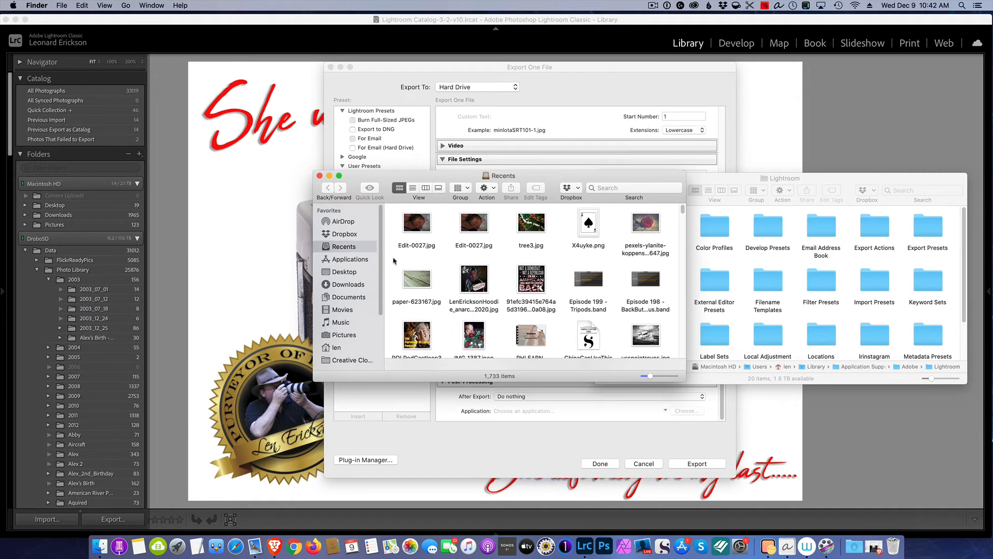
Step: Search the Applications folder for "mail", limiting the search to that folder
left_click(350, 260)
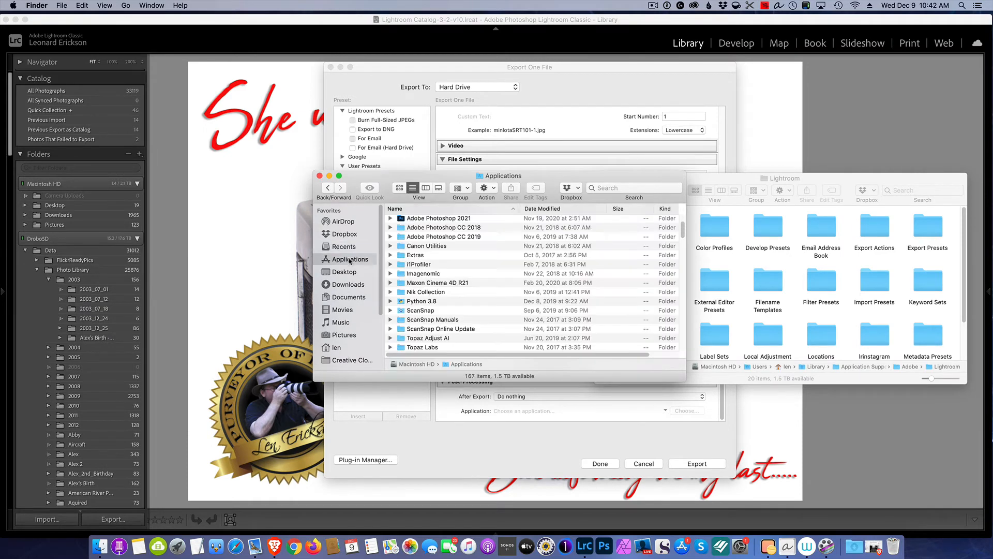
left_click(621, 186)
type("m")
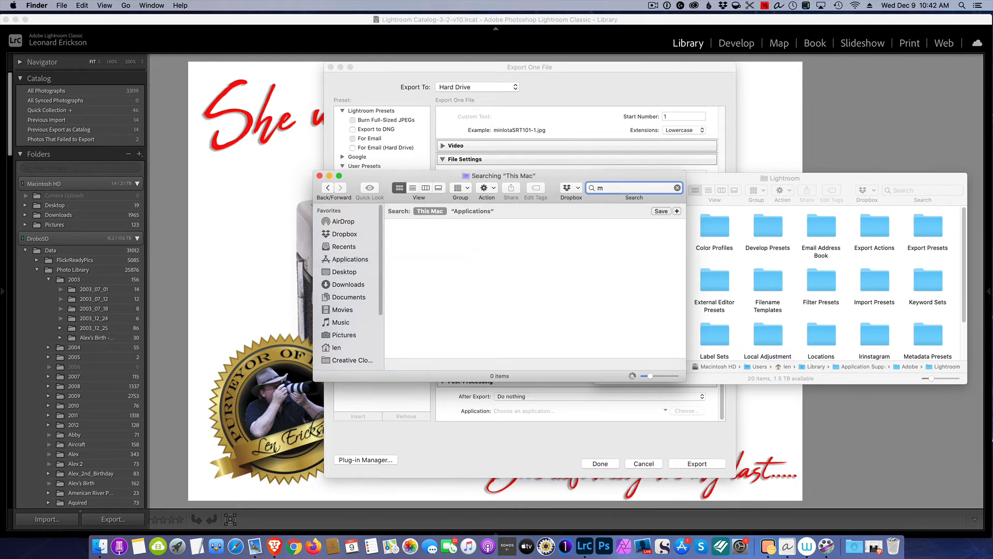
type("ail")
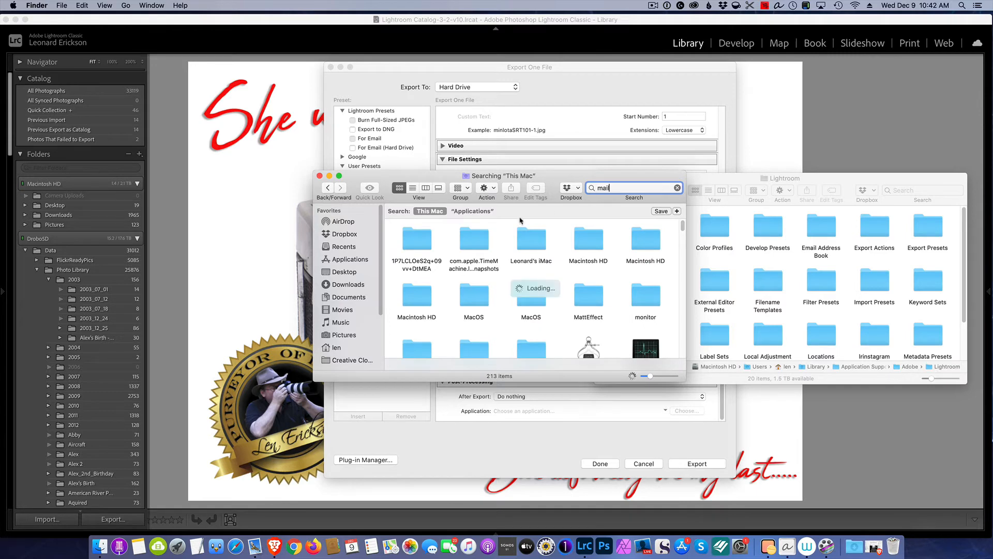
left_click(472, 211)
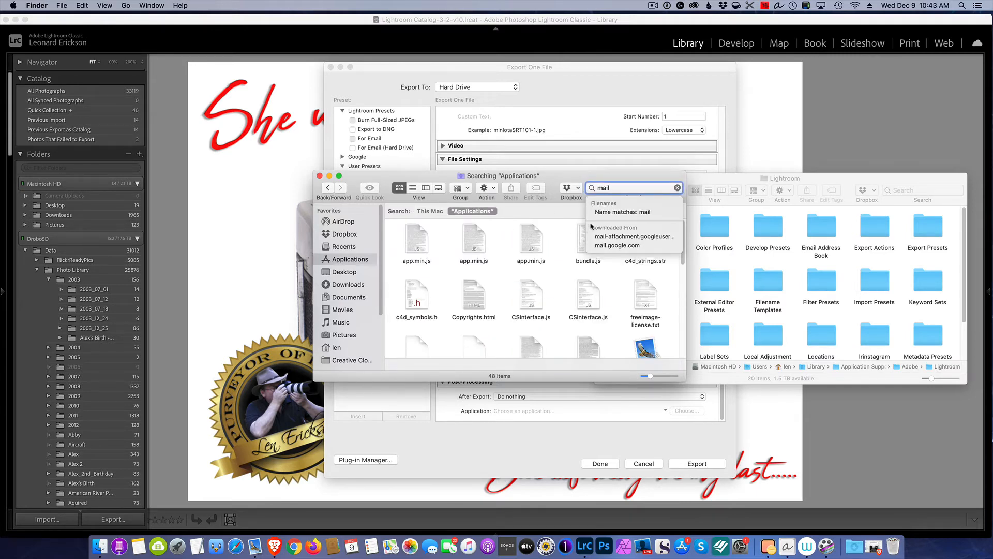
Step: Dismiss the search suggestions and select Mail.app among the results
left_click(548, 180)
scroll(560, 283, "down", 2)
scroll(560, 283, "down", 1)
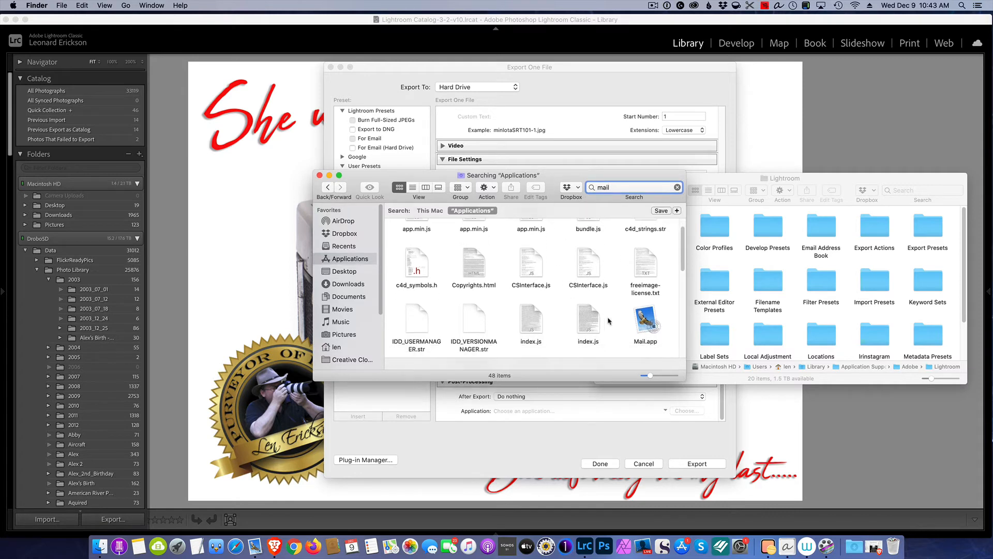
left_click(647, 320)
scroll(644, 321, "down", 2)
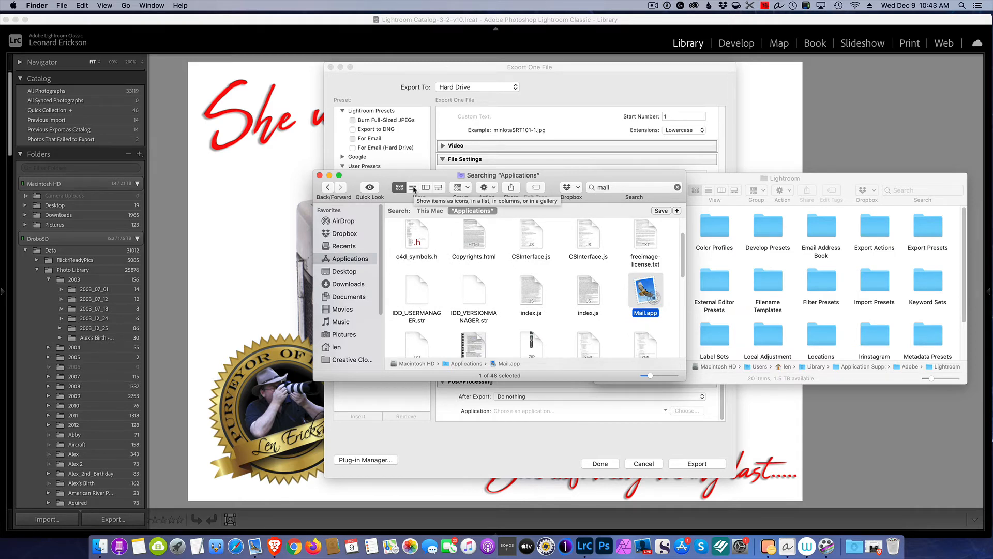
Step: Show the search results as a list, make an alias of Mail.app and select that alias
left_click(413, 187)
scroll(454, 322, "down", 2)
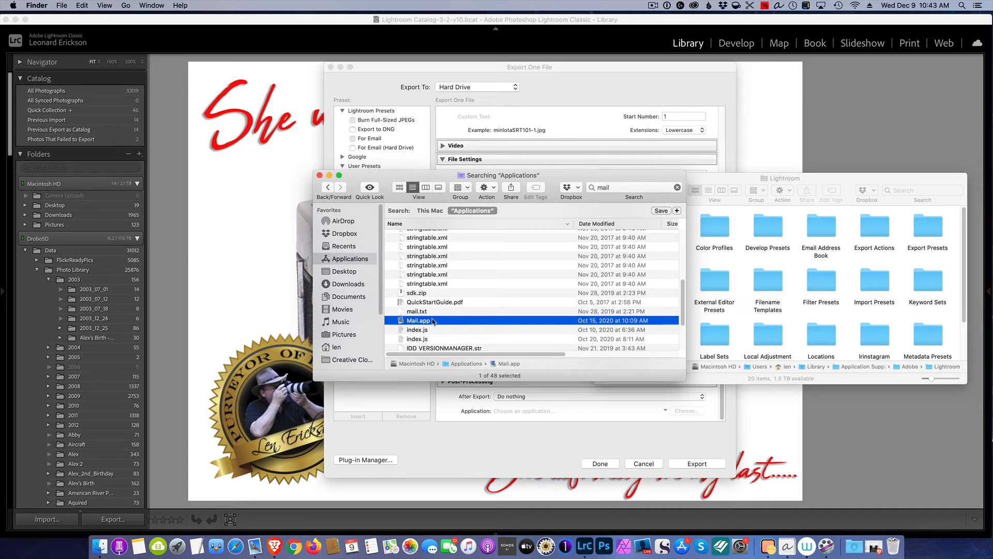
right_click(419, 320)
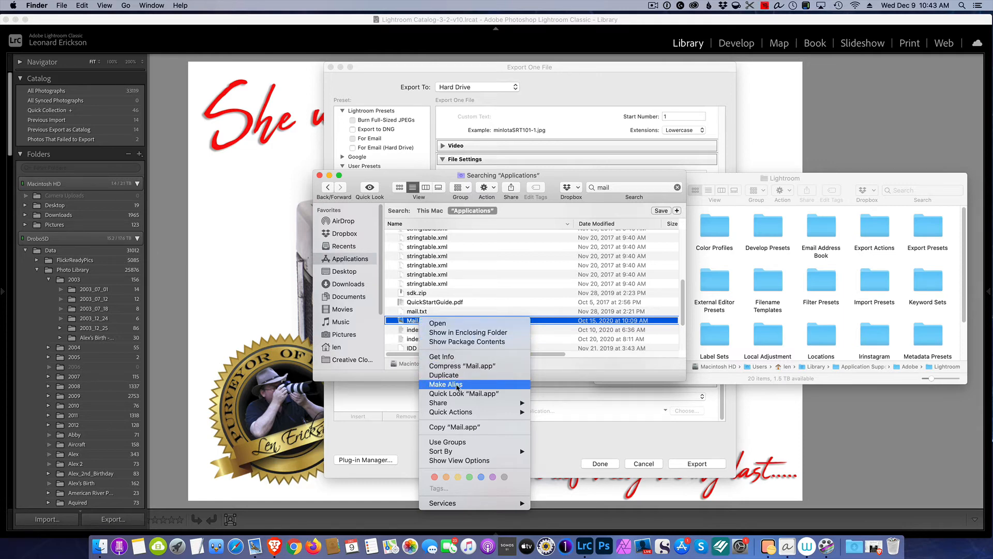
left_click(457, 385)
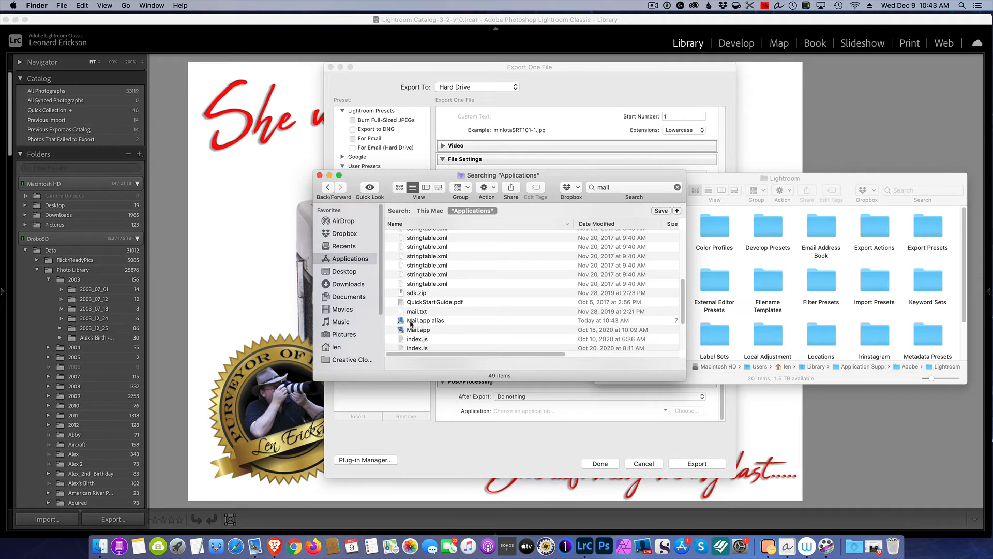
left_click(411, 321)
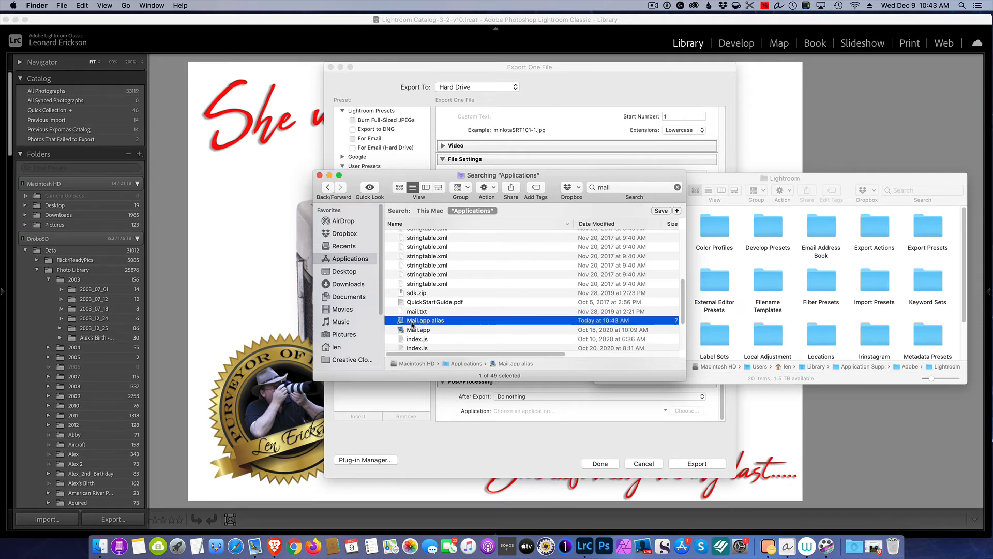
Step: Show the results as icons and move the Mail.app alias into Lightroom's Export Actions folder
left_click(399, 187)
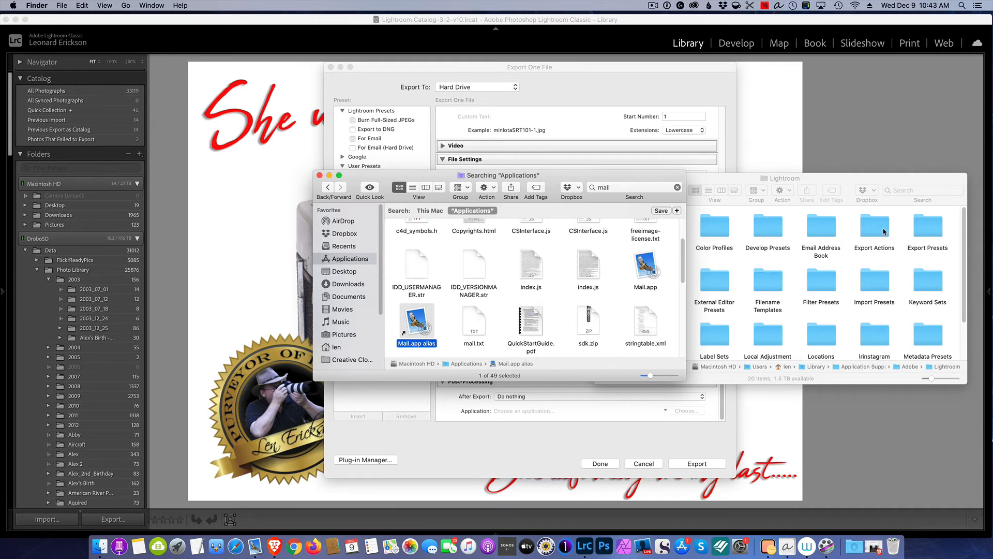
left_click(890, 182)
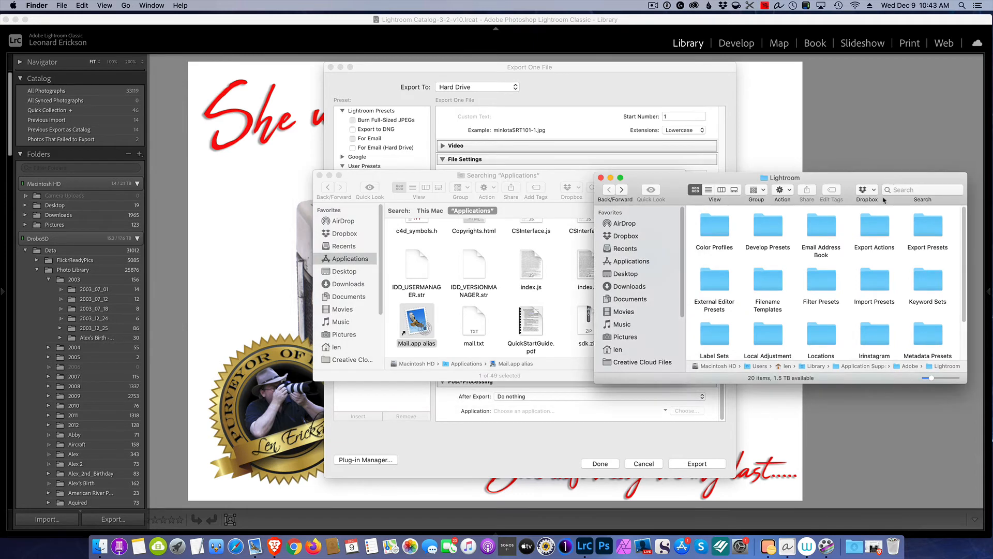
double_click(877, 234)
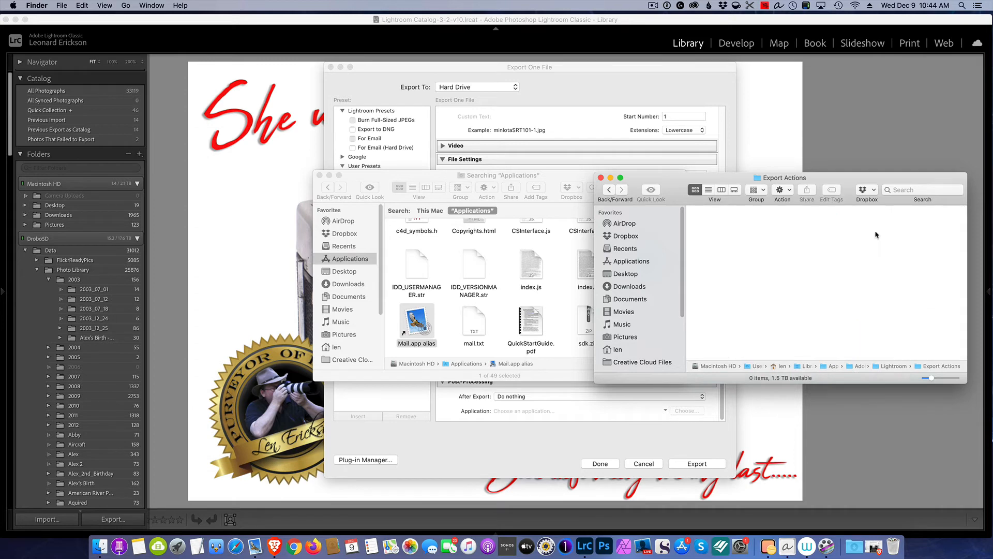
left_click_drag(418, 317, 797, 248)
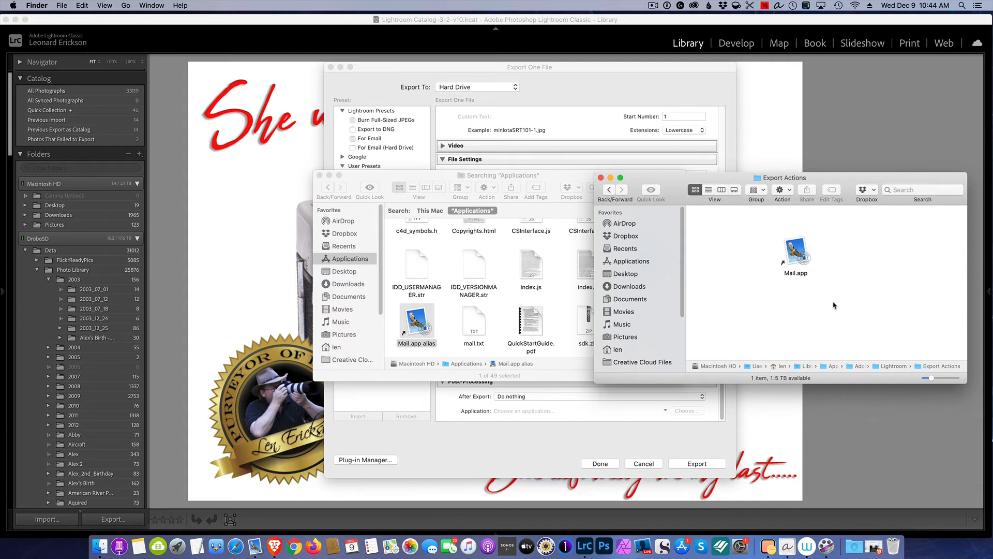
Step: Close both Finder windows and set the export's After Export action to Mail
left_click(387, 174)
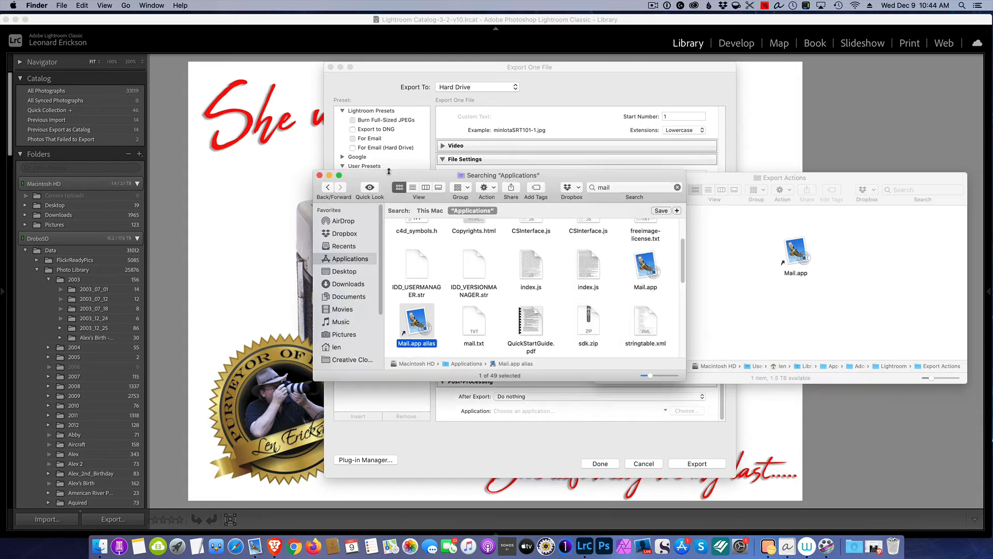
left_click(319, 176)
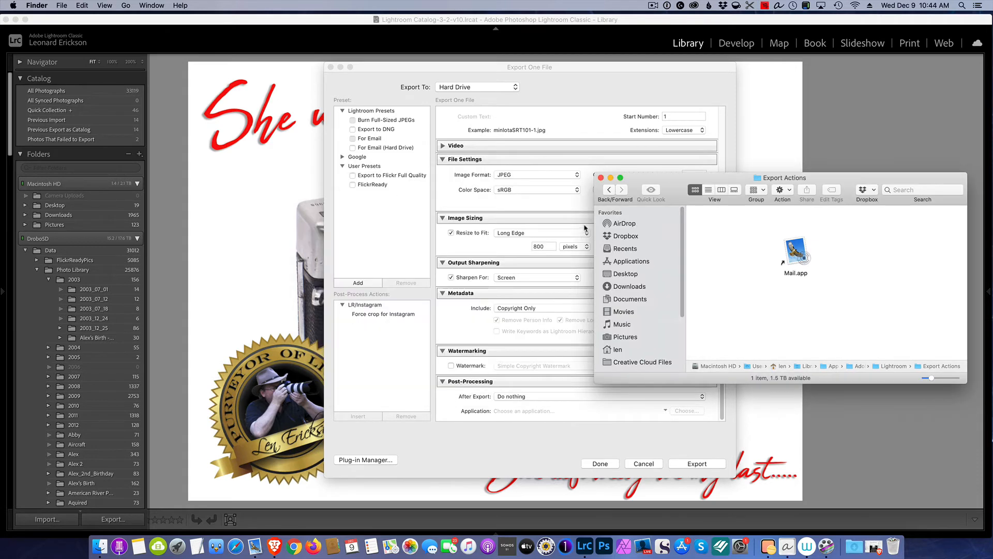
left_click(601, 178)
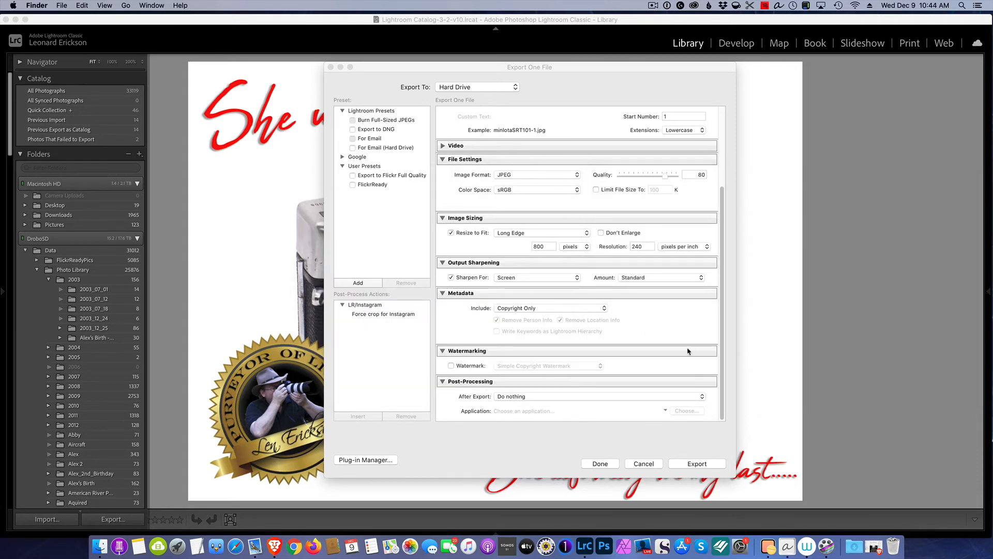
left_click(702, 395)
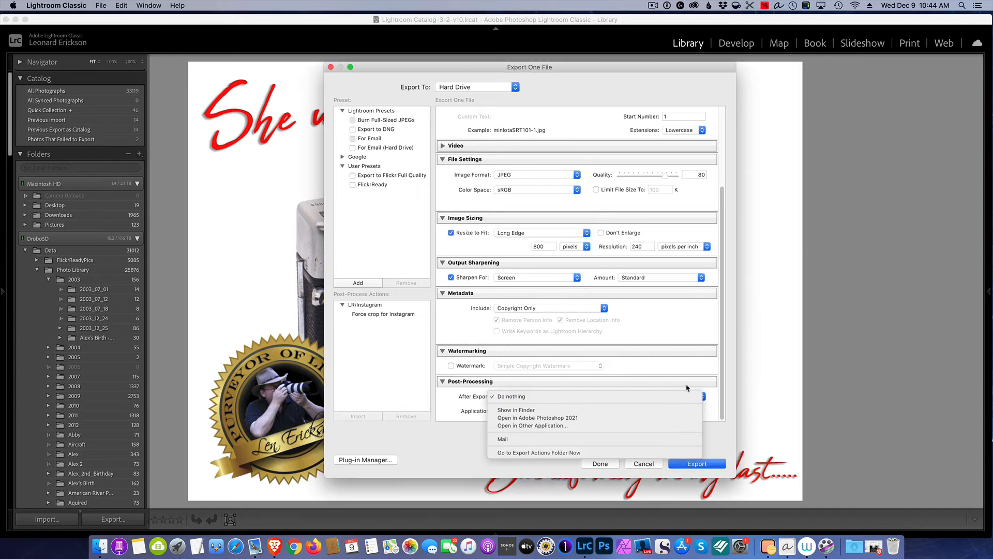
left_click(551, 439)
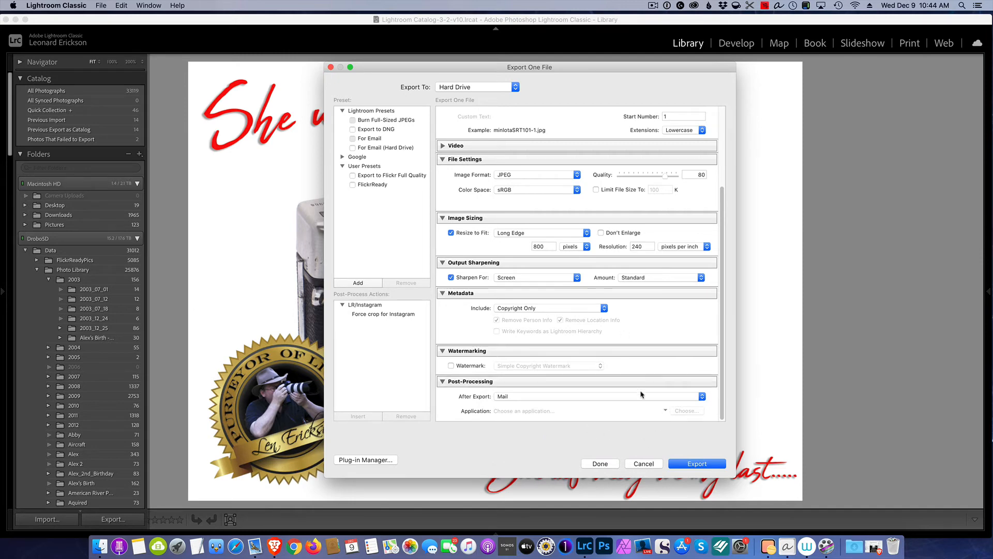
Step: Check the export settings and save them as a new preset named Export To Email in the User Presets folder
scroll(661, 419, "up", 5)
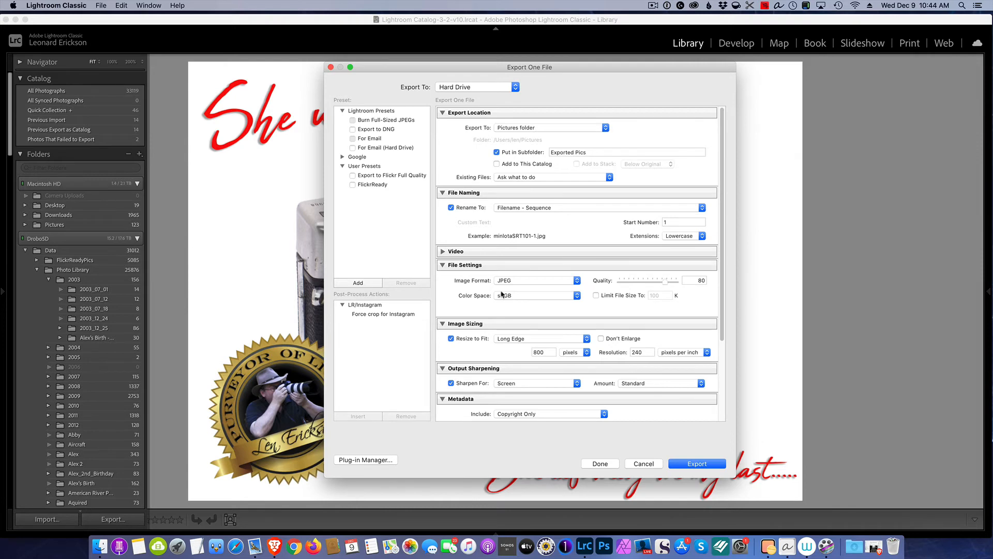
scroll(523, 290, "down", 2)
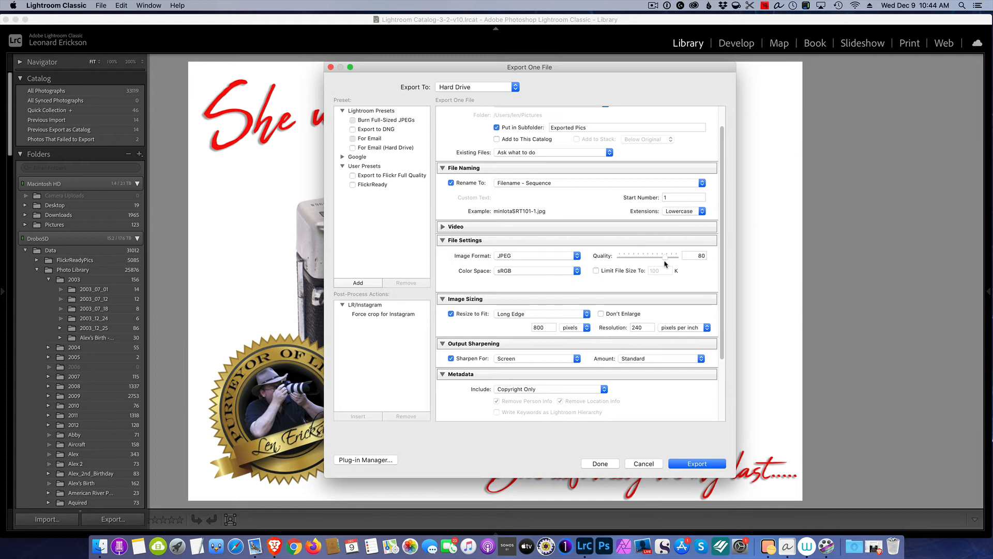
scroll(601, 321, "down", 2)
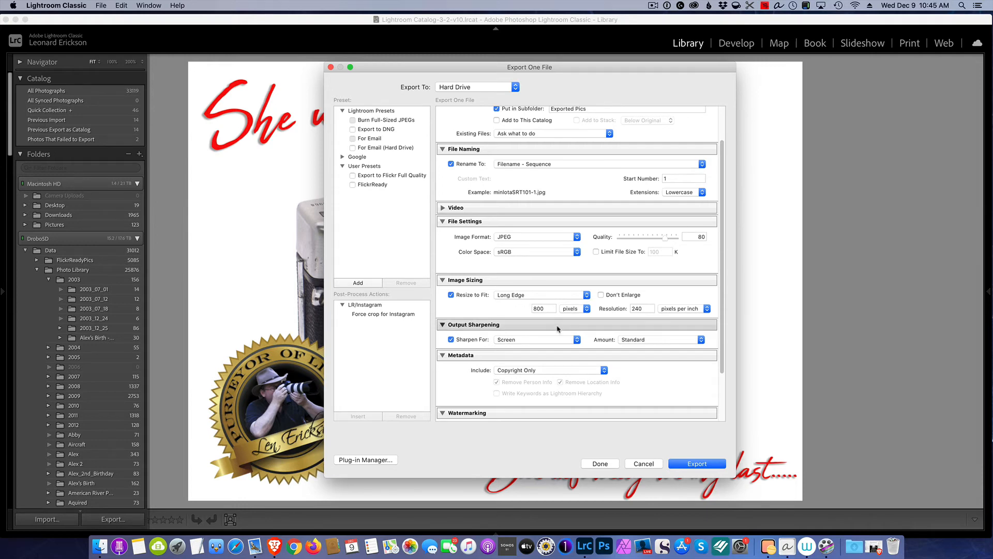
scroll(557, 326, "down", 3)
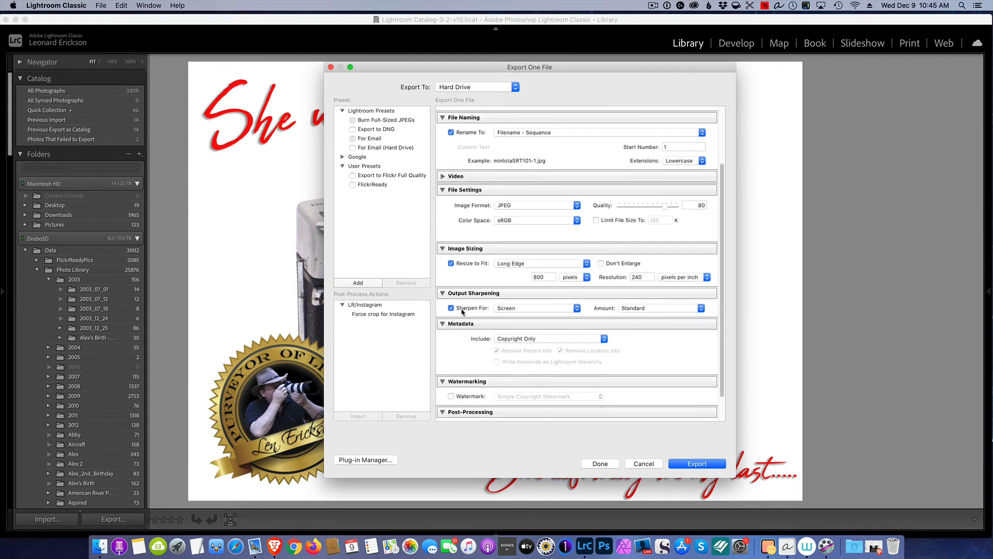
scroll(551, 314, "down", 2)
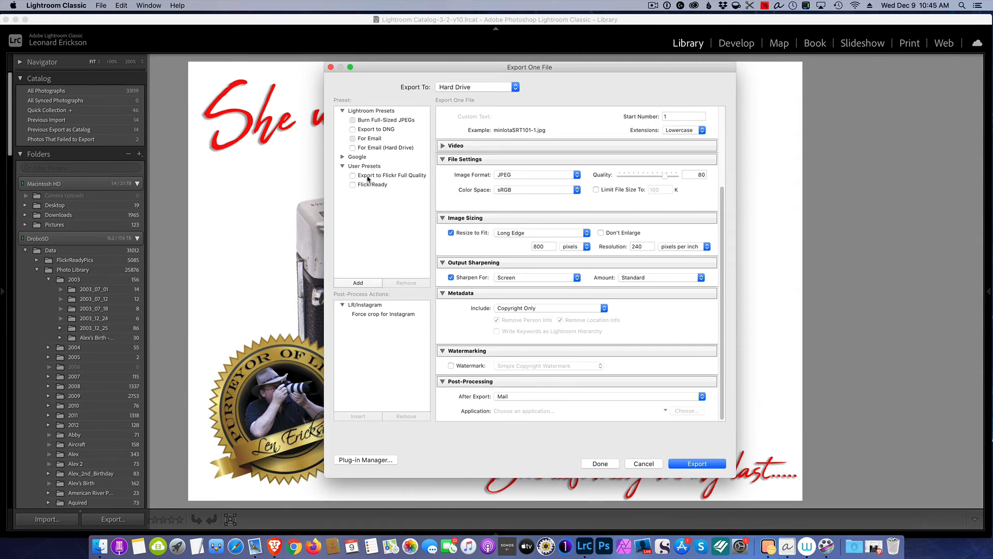
left_click(358, 283)
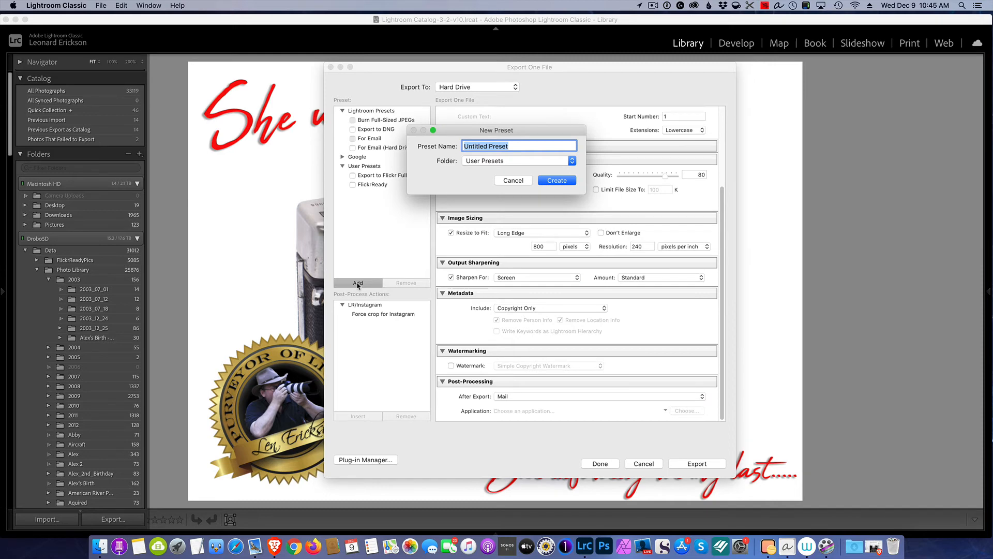
type("Export To Email")
left_click(549, 182)
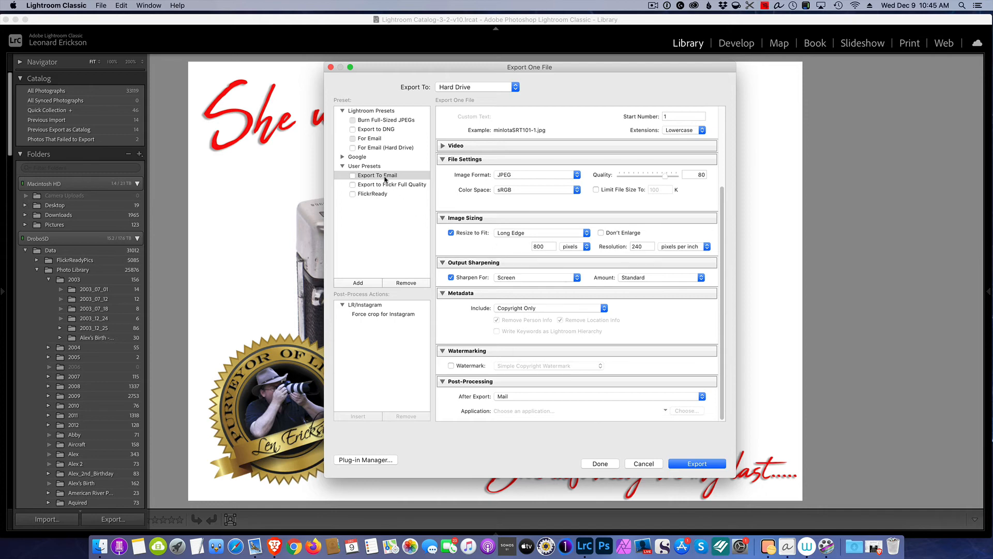
Step: Select the Export To Email preset, check its settings and export the photo with it
left_click(382, 177)
scroll(604, 166, "up", 3)
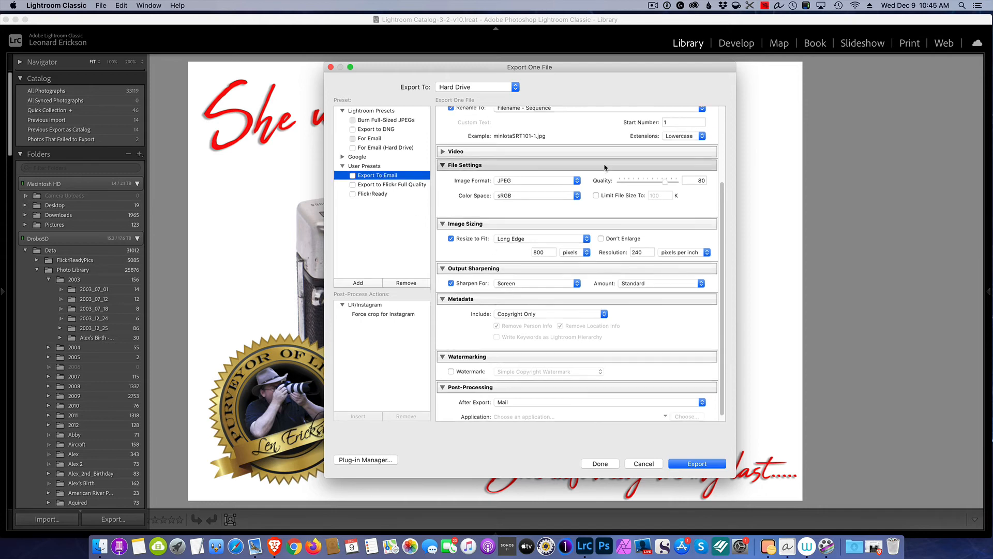
scroll(609, 179, "up", 2)
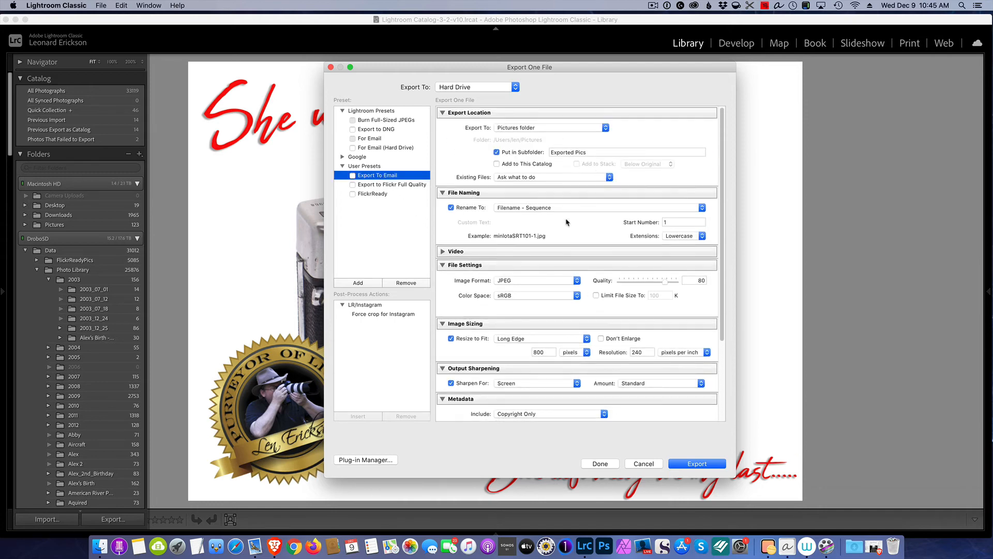
scroll(551, 231, "down", 4)
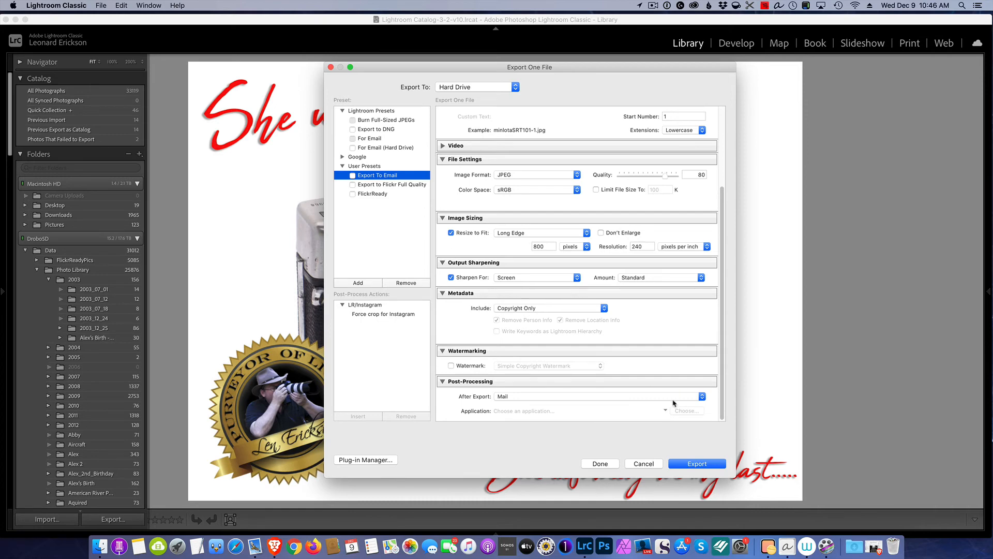
left_click(697, 464)
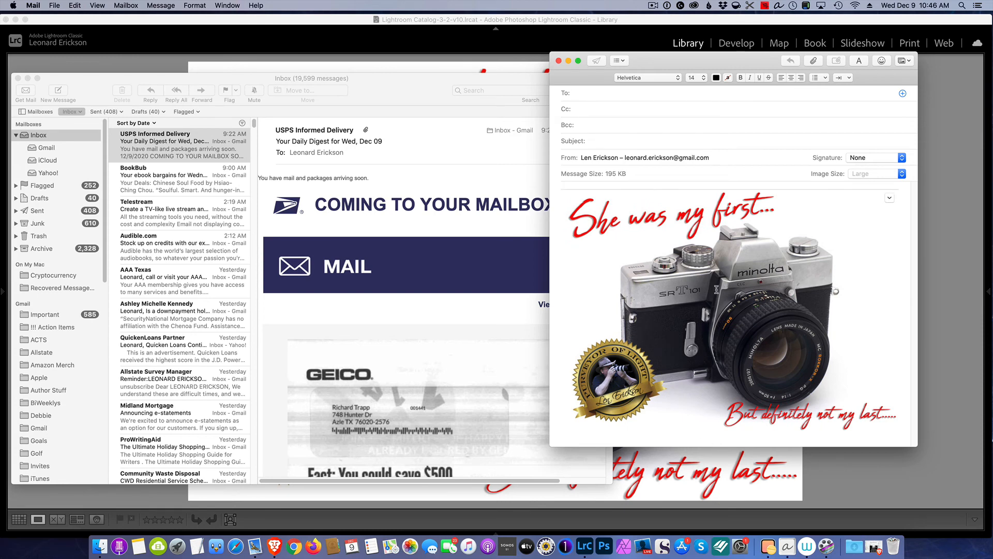
Step: Move the new email message with the exported photo over the inbox and close it without saving a draft
left_click_drag(748, 59, 501, 54)
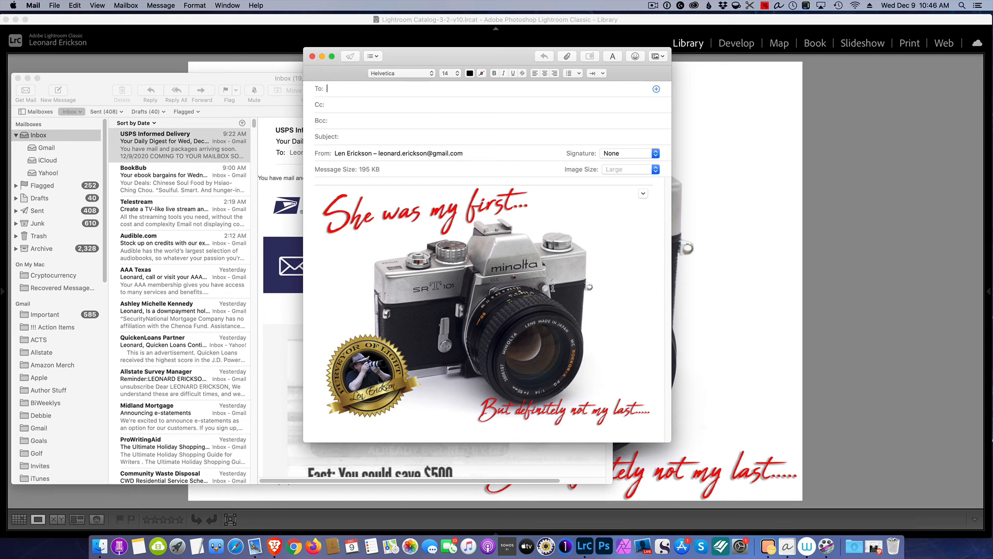
left_click(312, 57)
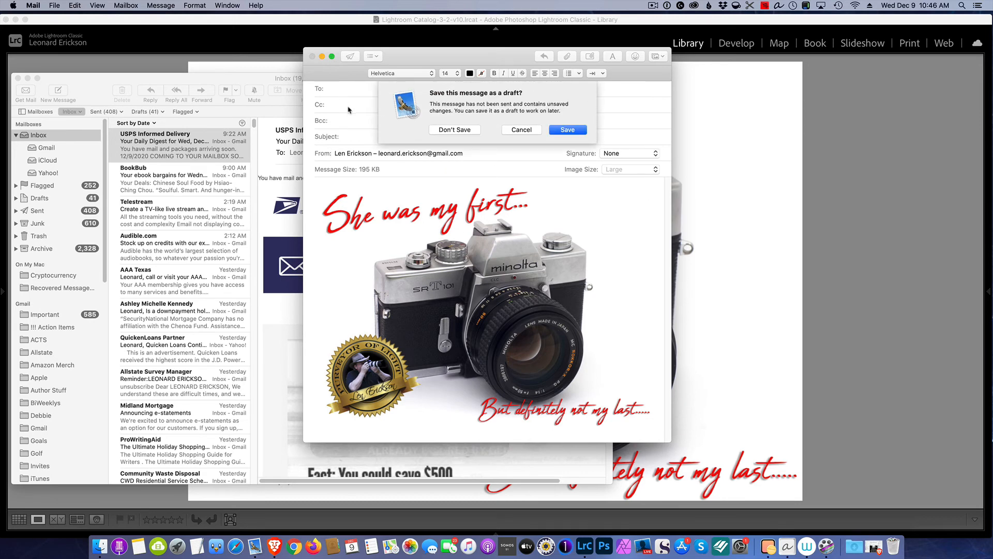
left_click(453, 132)
Step: Switch back to Lightroom Classic and show the library photos in Grid view
left_click(722, 128)
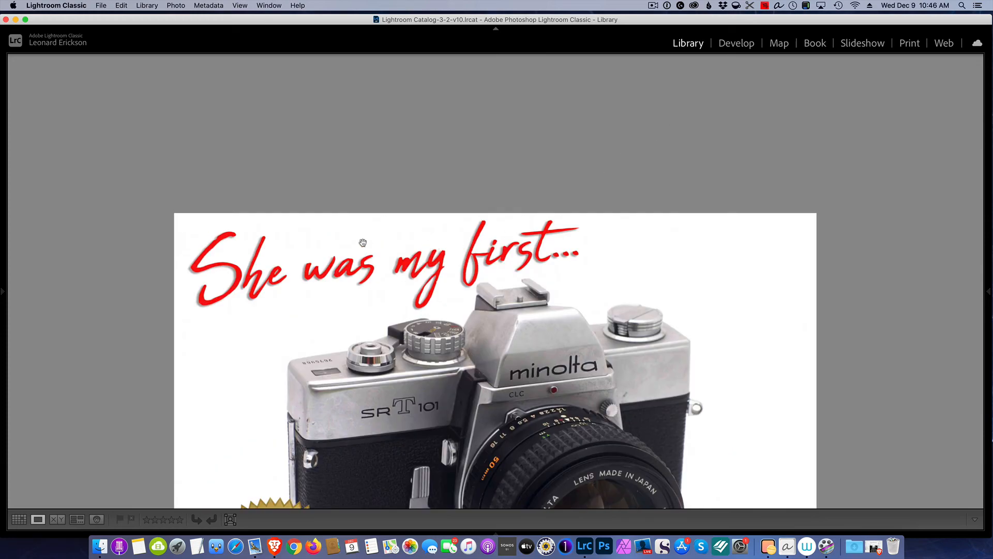
left_click(396, 223)
key("g")
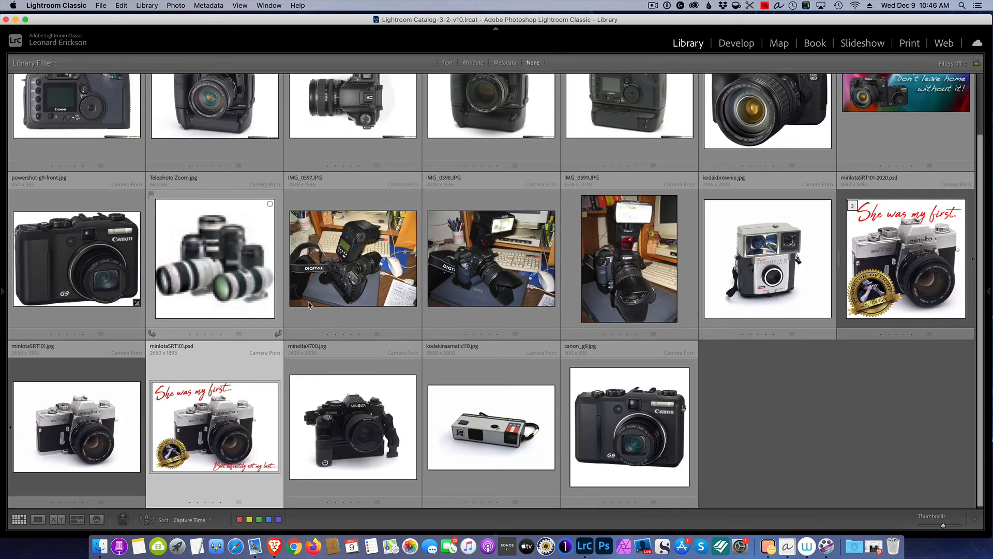
scroll(386, 226, "up", 2)
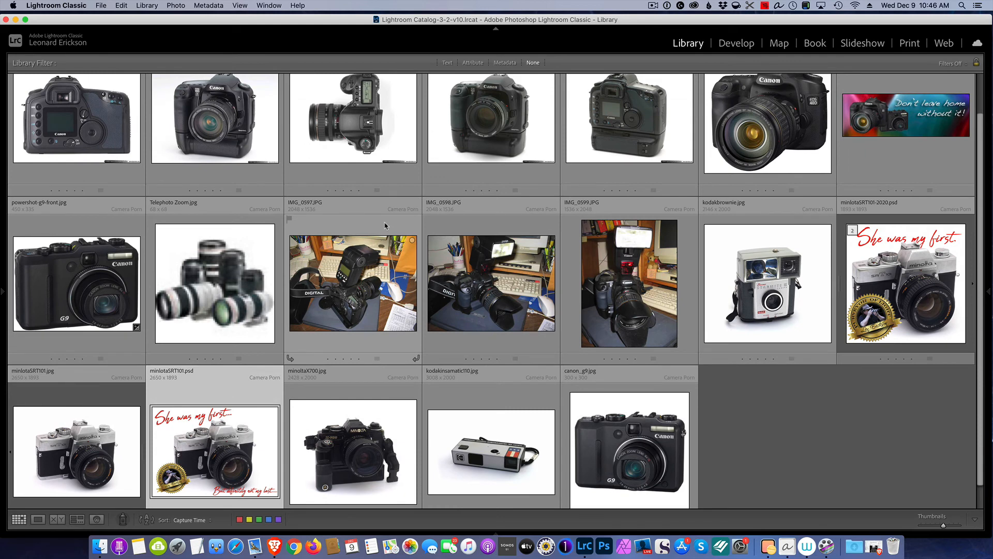
Step: Select the four photos 10d-04.jpg, 10d-06.jpg, batterygrip03.jpg and batterygrip04.jpg together in the library grid
scroll(385, 226, "up", 2)
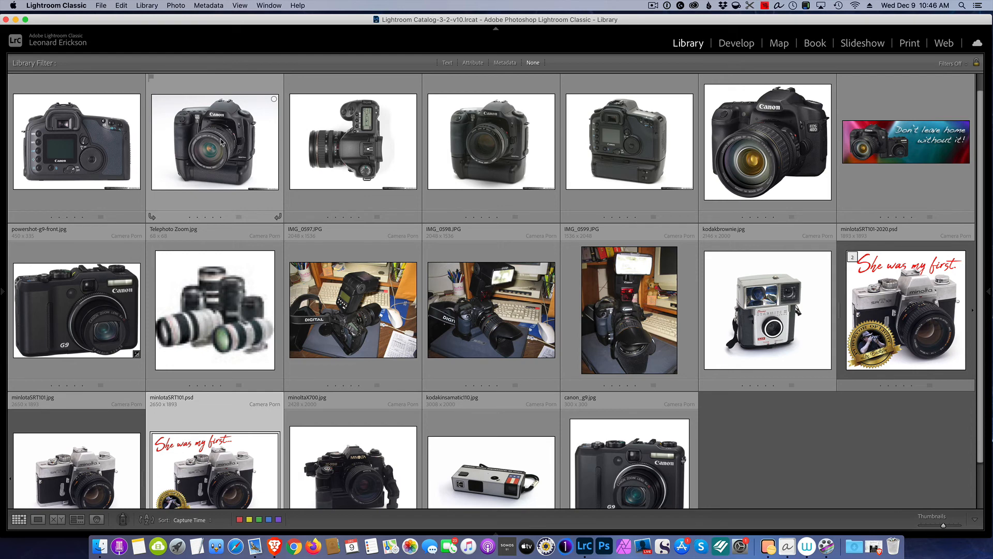
scroll(221, 142, "up", 1)
left_click(222, 143)
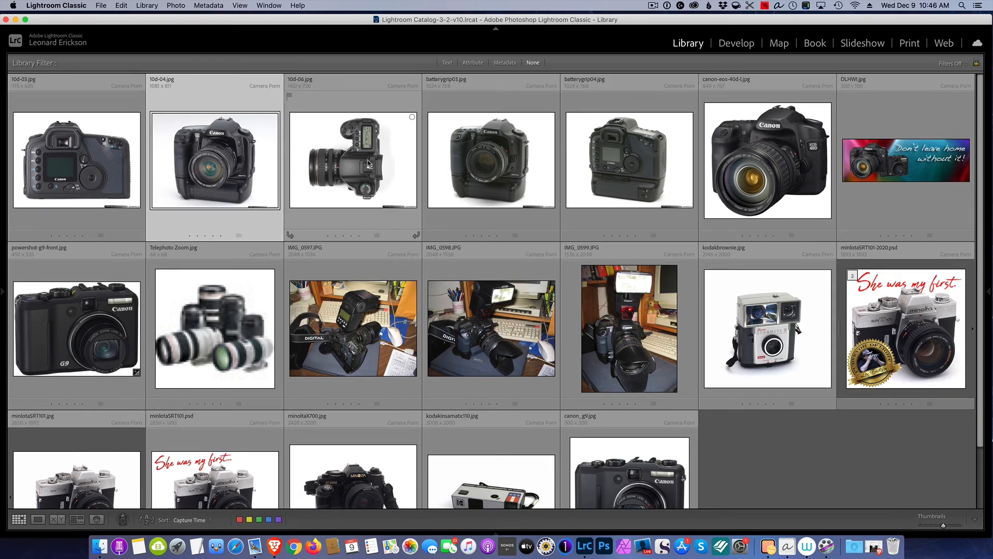
left_click(369, 165, "super")
left_click(486, 180, "super")
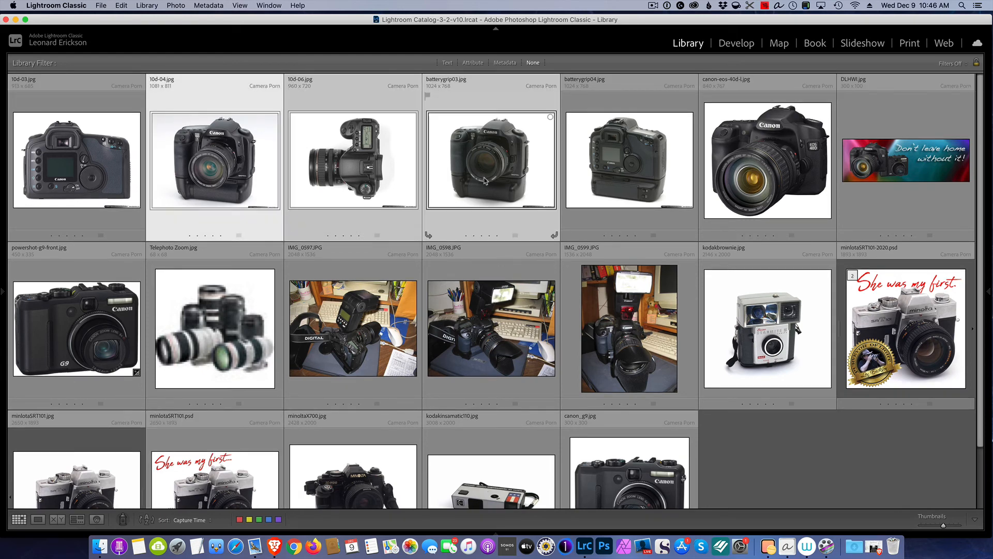
left_click(574, 179, "super")
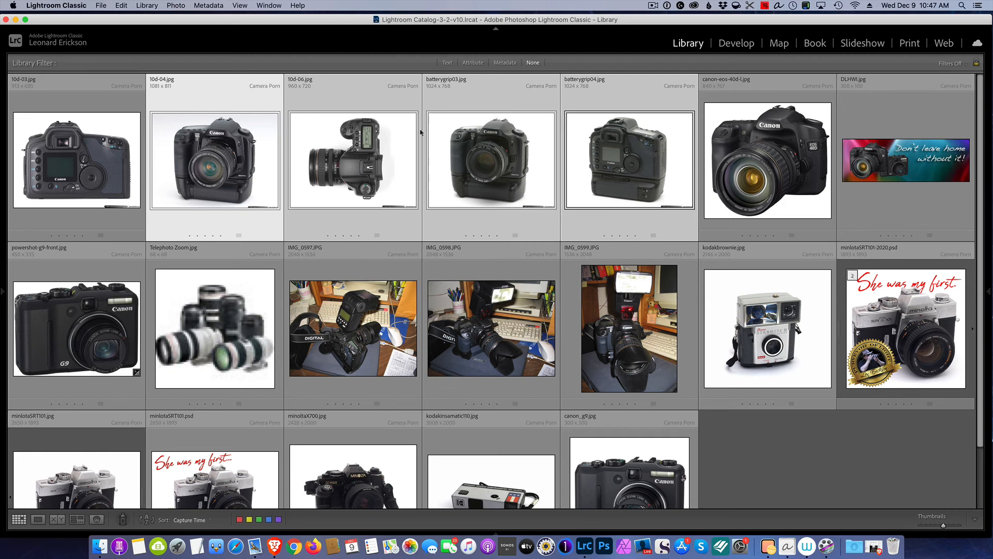
Step: Export the four selected photos using the Export To Email preset
mouse_move(13, 324)
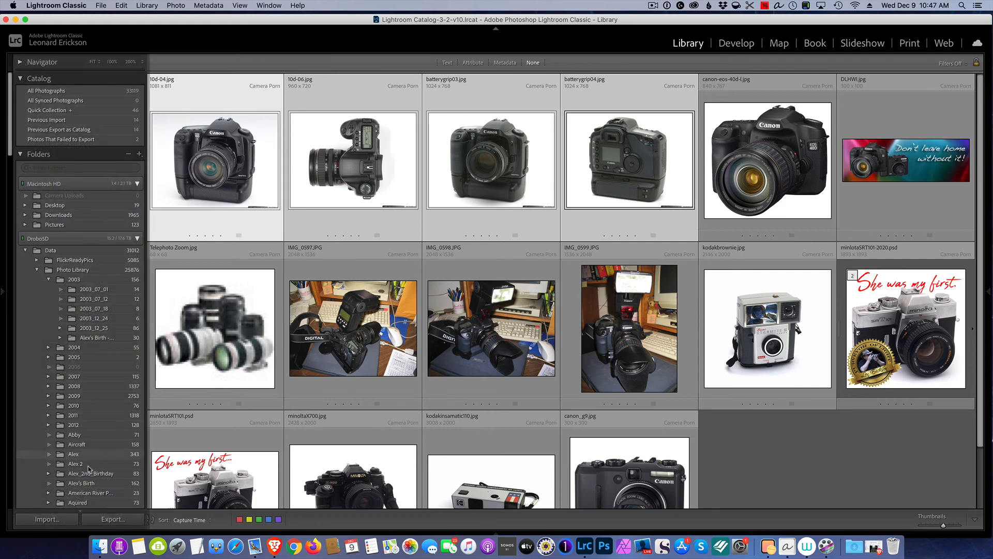
left_click(108, 518)
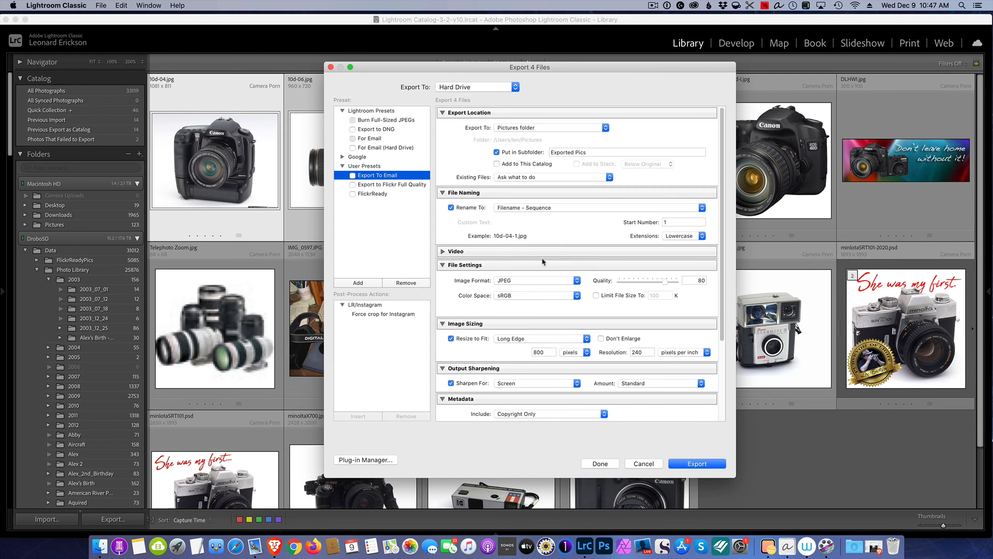
left_click(697, 464)
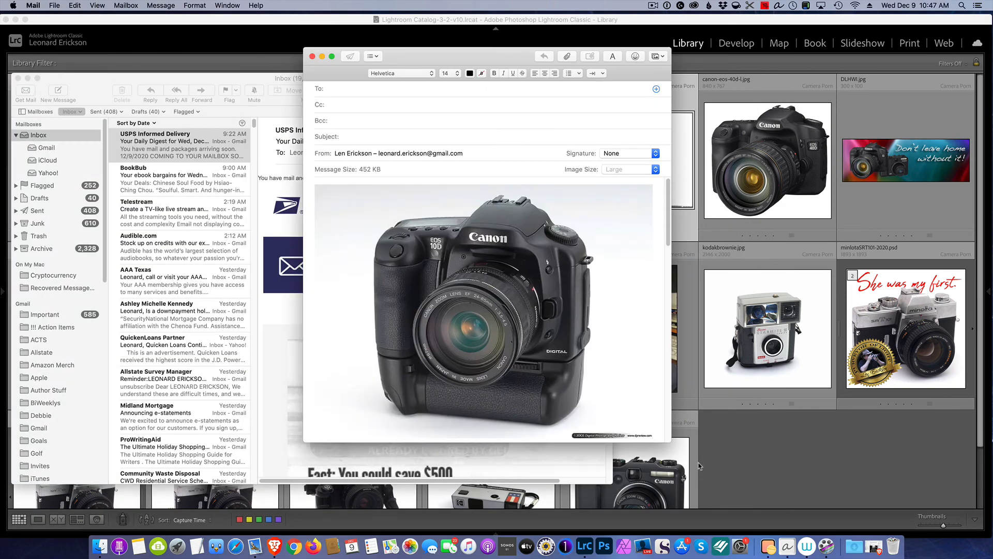
Step: Check the exported photos in the new email message, then close it without saving a draft and switch back to Lightroom Classic
scroll(668, 213, "down", 1)
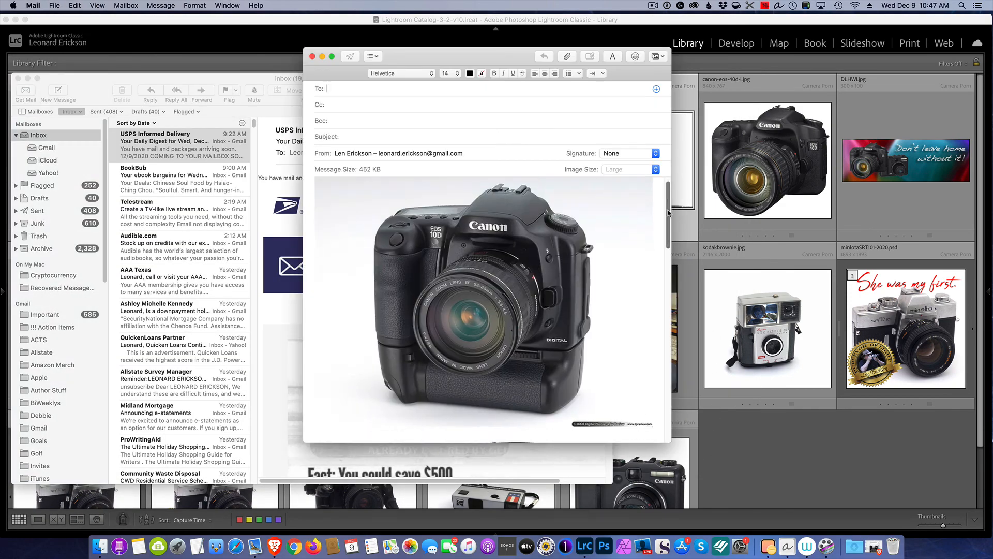
left_click_drag(668, 213, 656, 101)
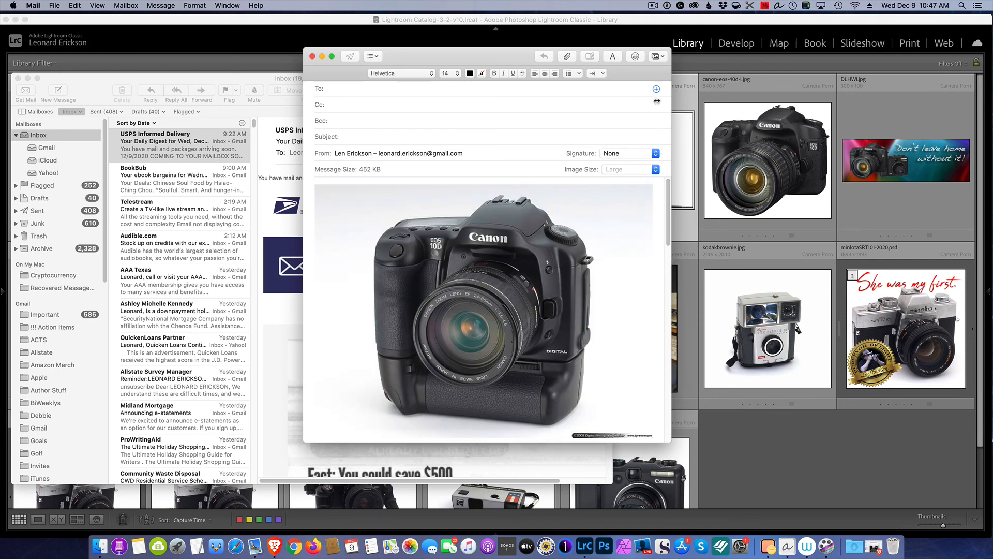
left_click(312, 57)
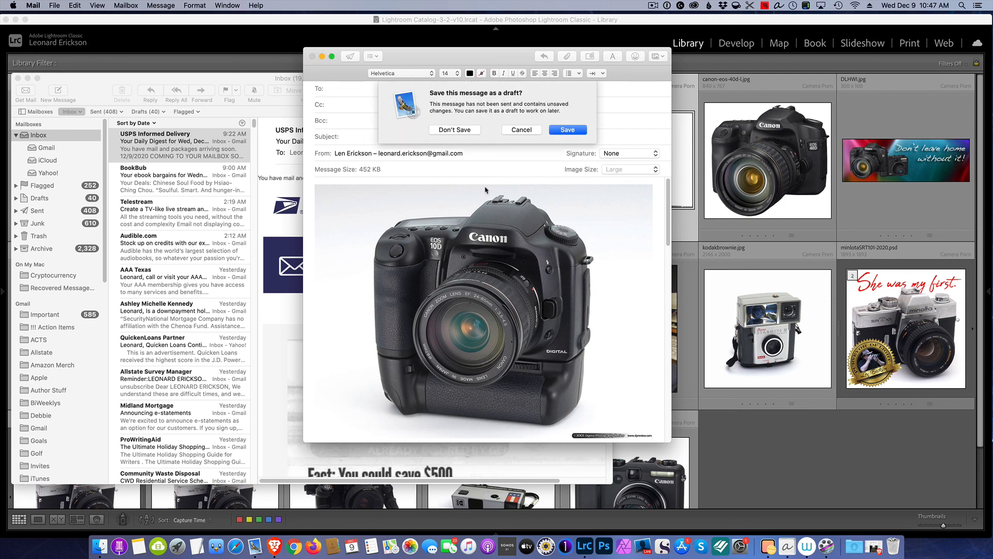
left_click(456, 129)
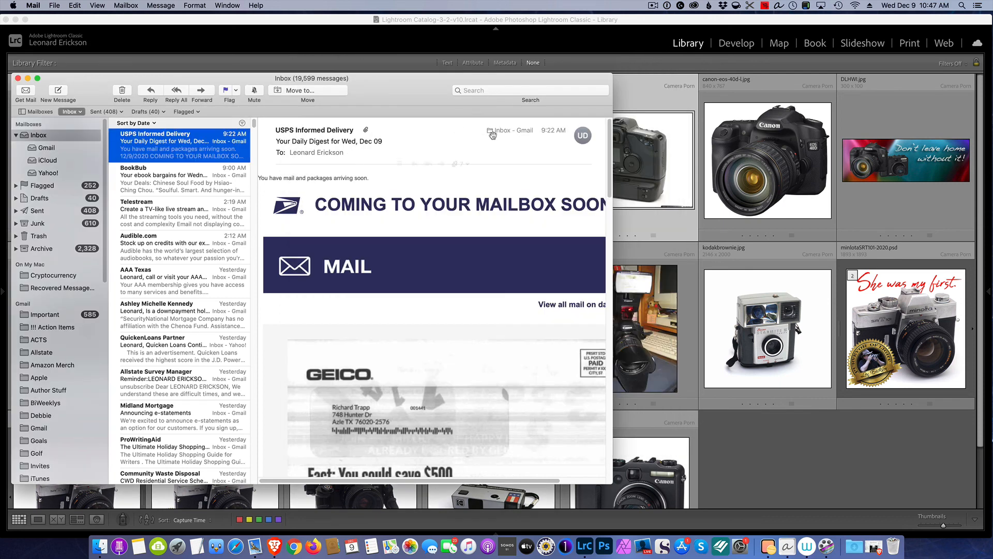
left_click(630, 24)
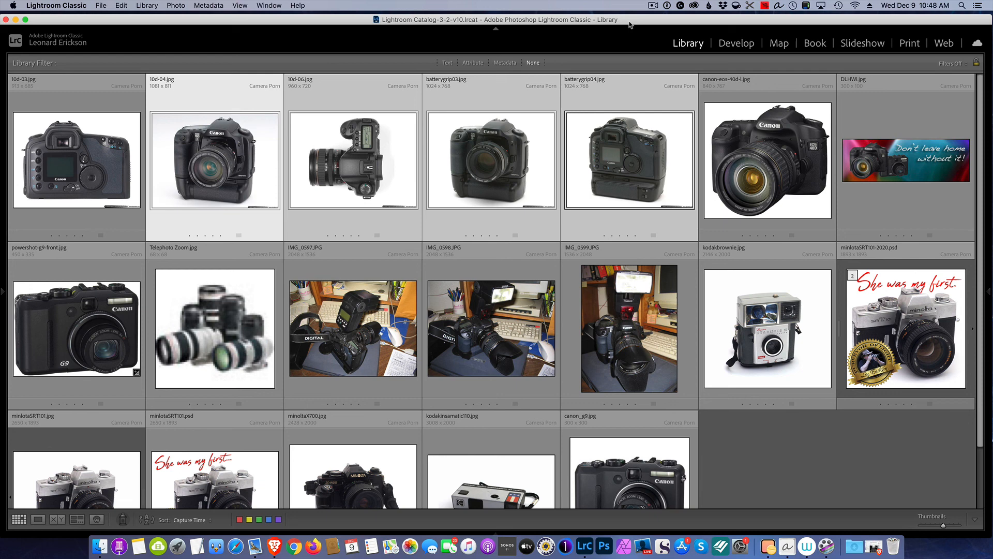
left_click(652, 6)
left_click(661, 27)
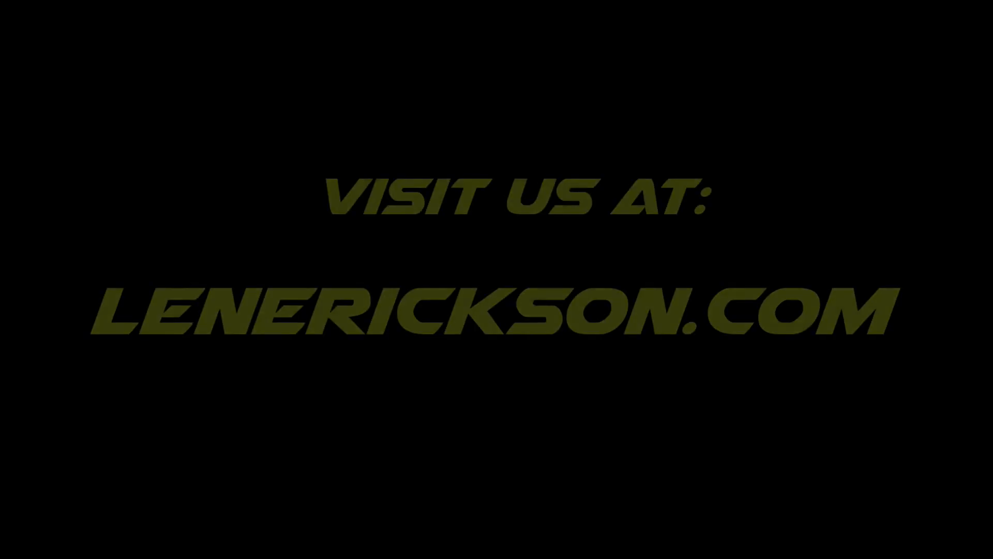